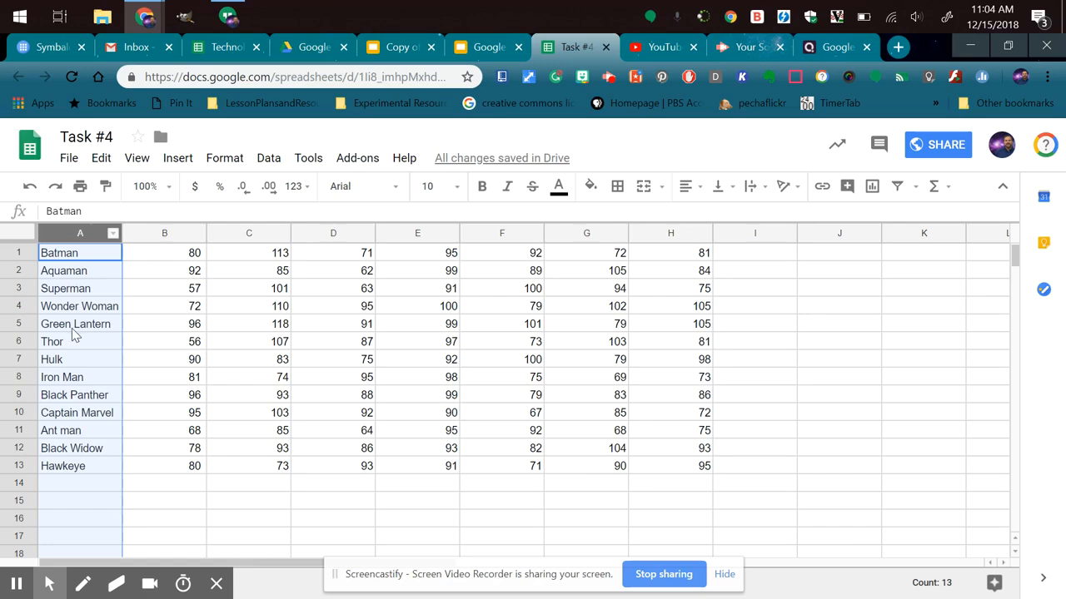
# Select columns B and C, rows 1 to 3, column C again and cell C2, one after another.
pyautogui.click(164, 234)
pyautogui.click(253, 233)
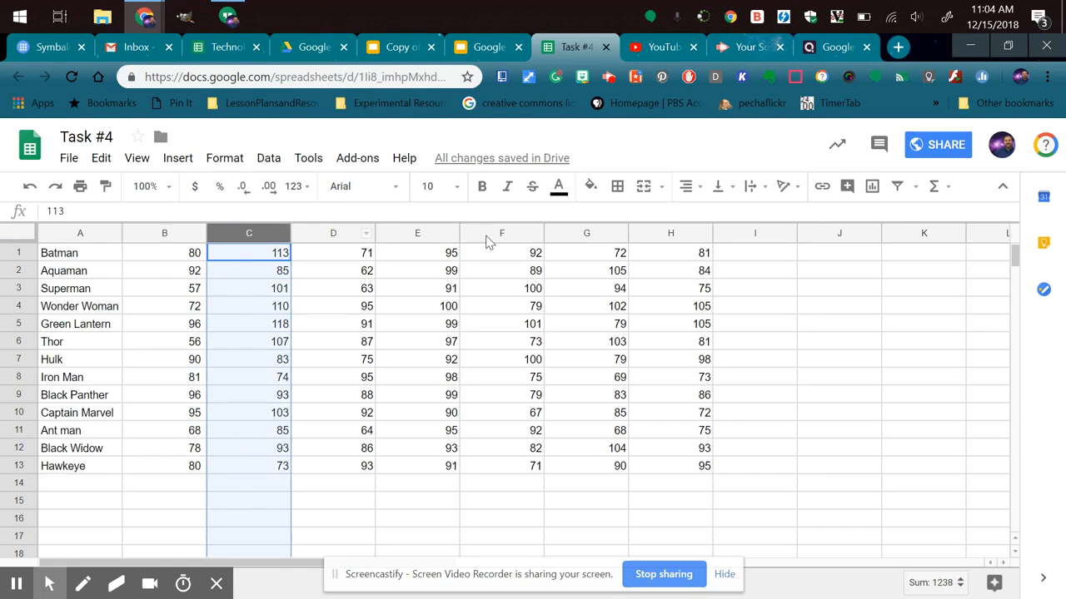
pyautogui.click(19, 252)
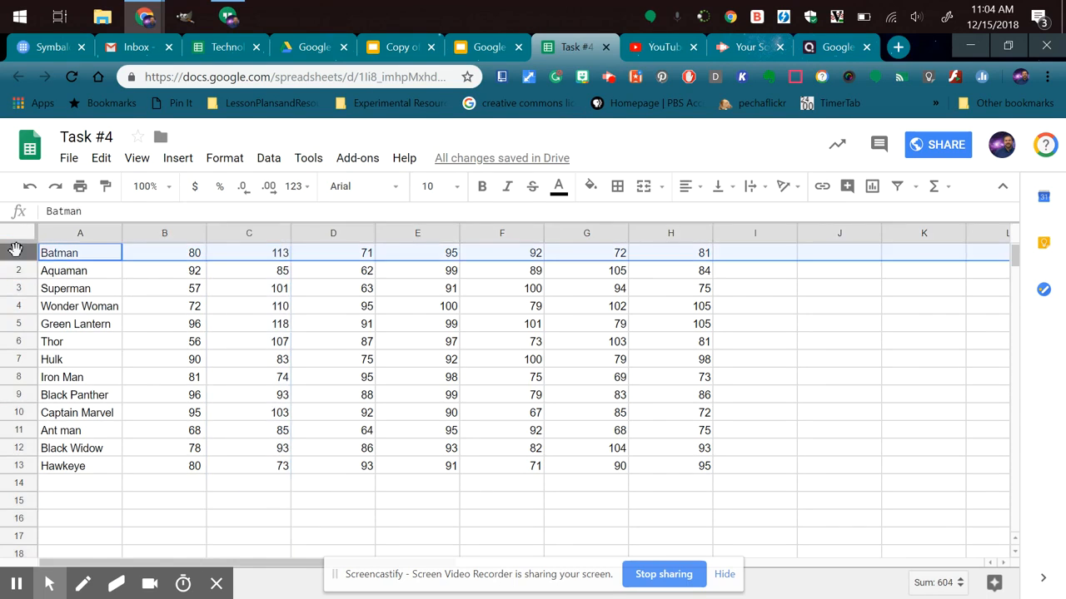
pyautogui.click(20, 272)
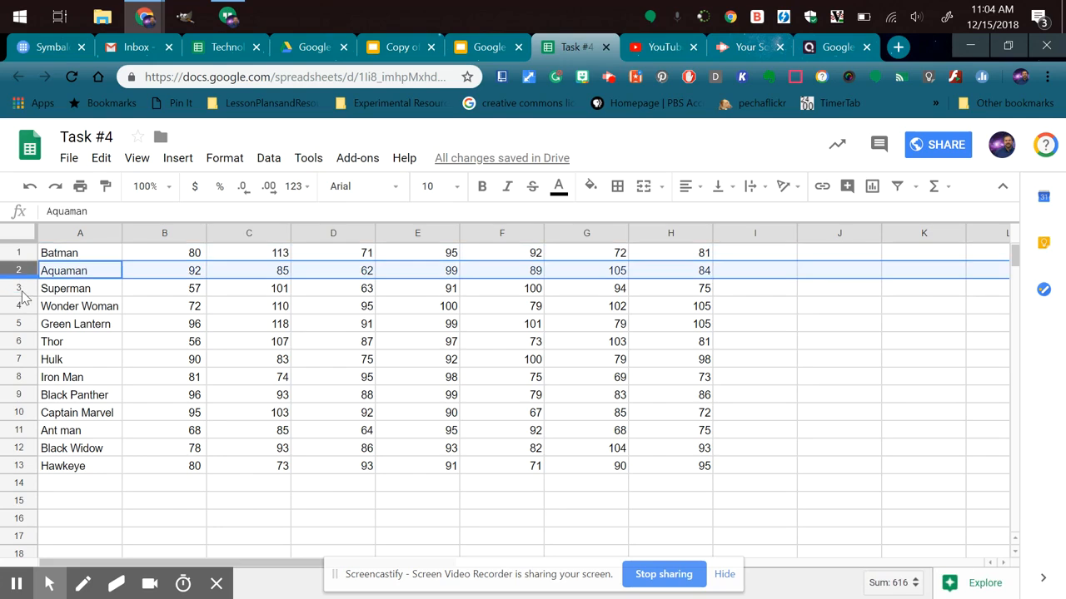
pyautogui.click(19, 290)
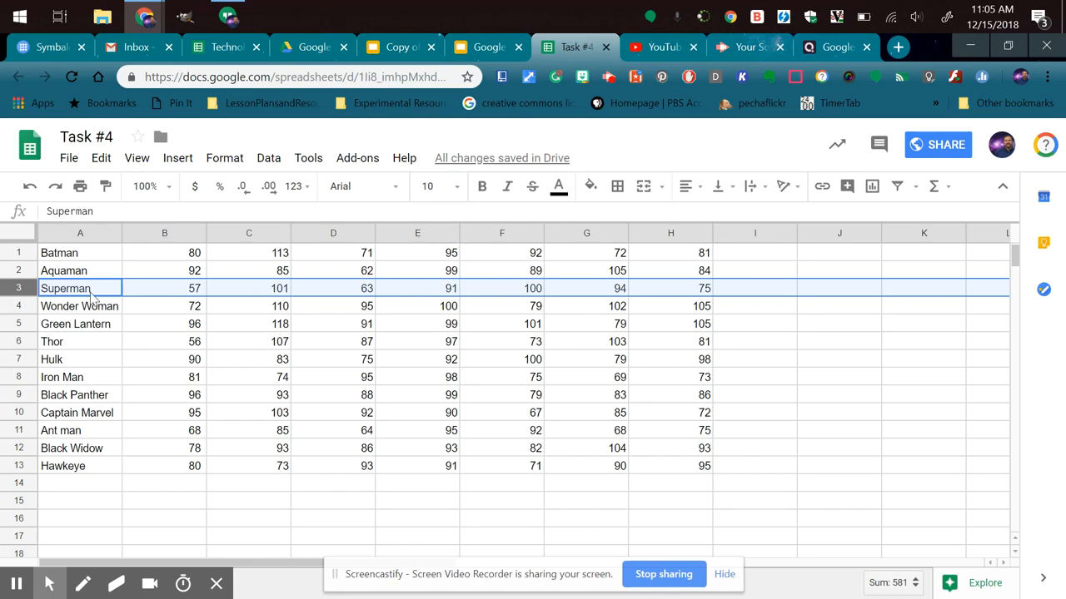
pyautogui.click(248, 233)
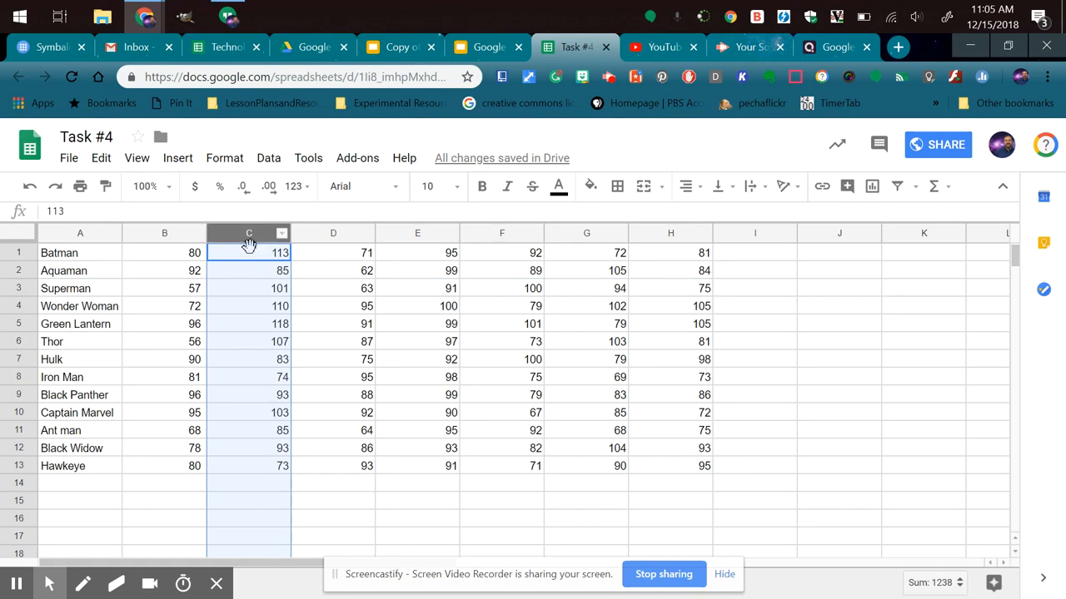
pyautogui.click(250, 274)
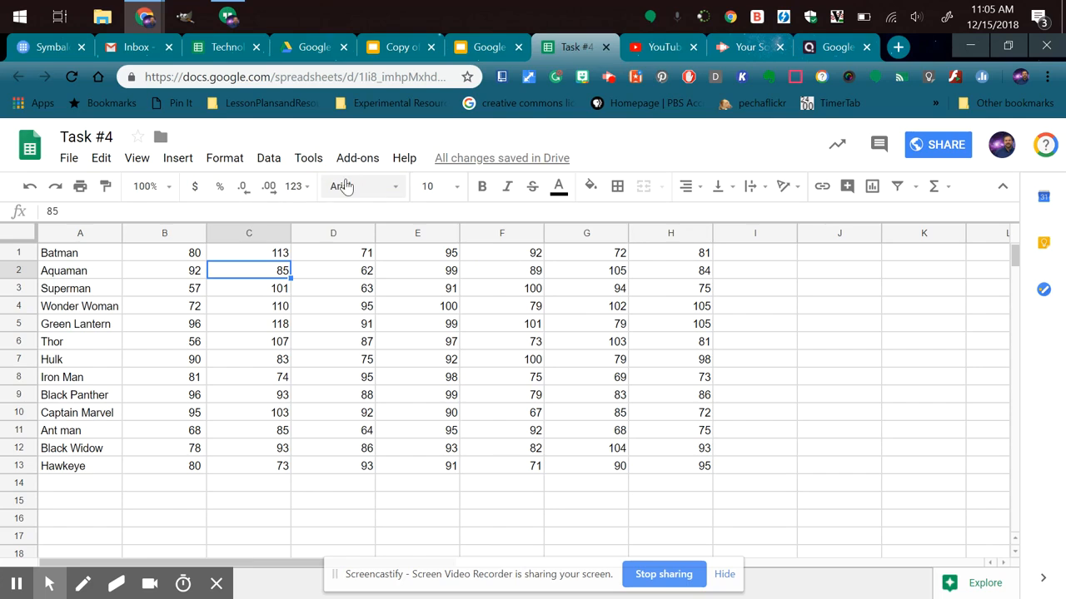
# Set the font of the whole sheet to Bowlby One SC.
pyautogui.click(395, 192)
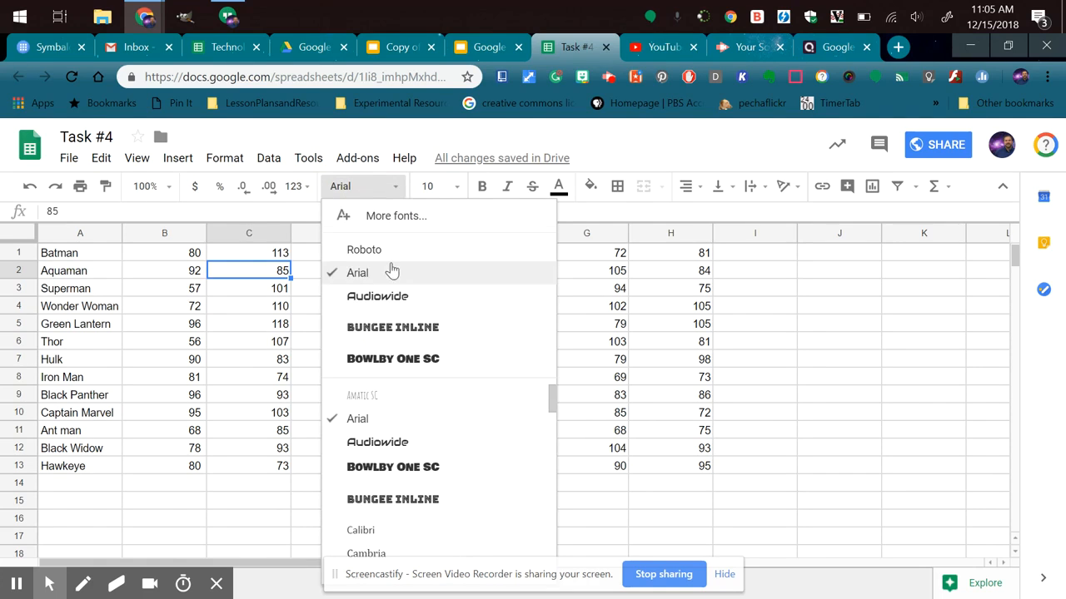
pyautogui.click(595, 326)
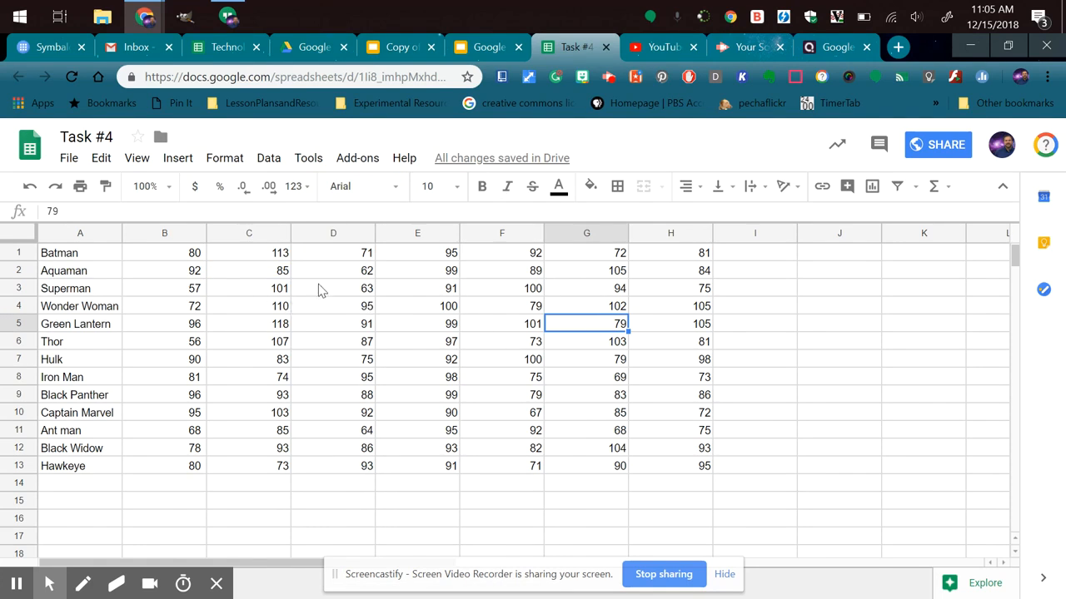
pyautogui.click(26, 234)
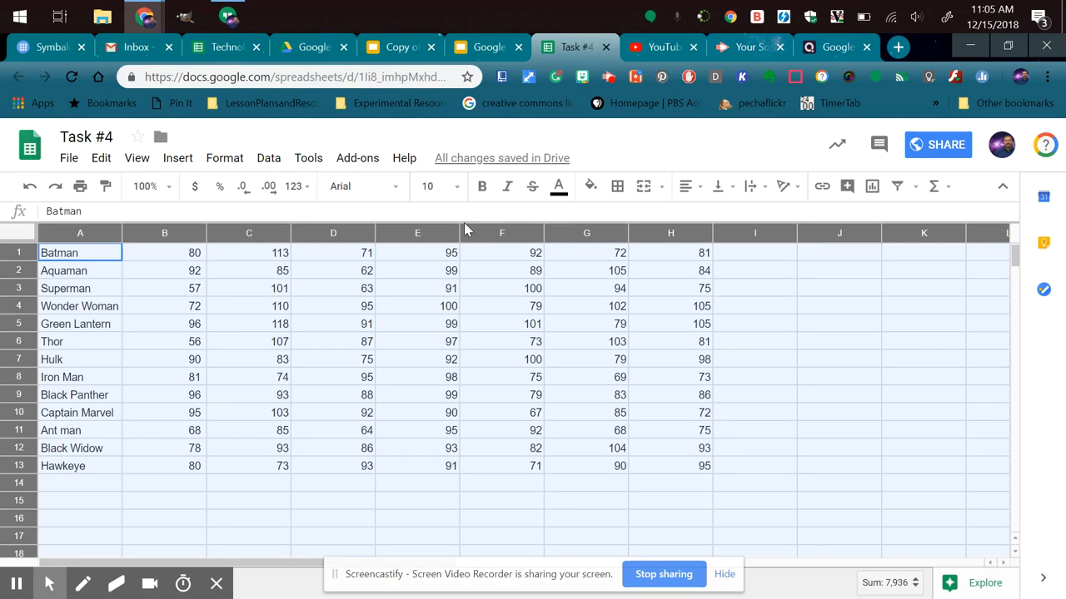
pyautogui.click(391, 195)
pyautogui.click(386, 360)
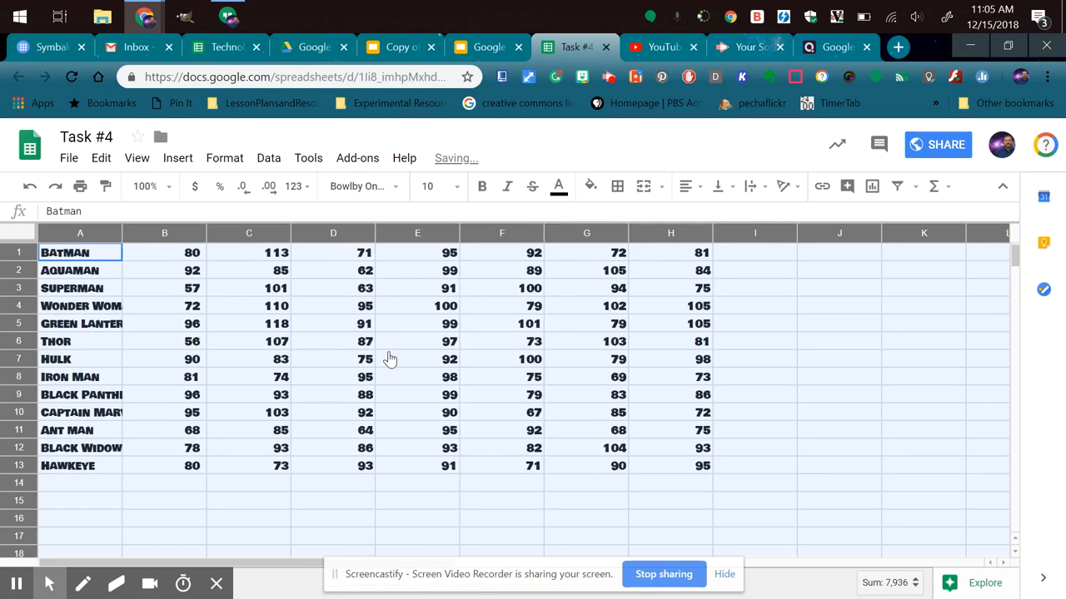
# Format all the sheet's text at size 14 in bold, italic and blue.
pyautogui.click(456, 188)
pyautogui.click(434, 379)
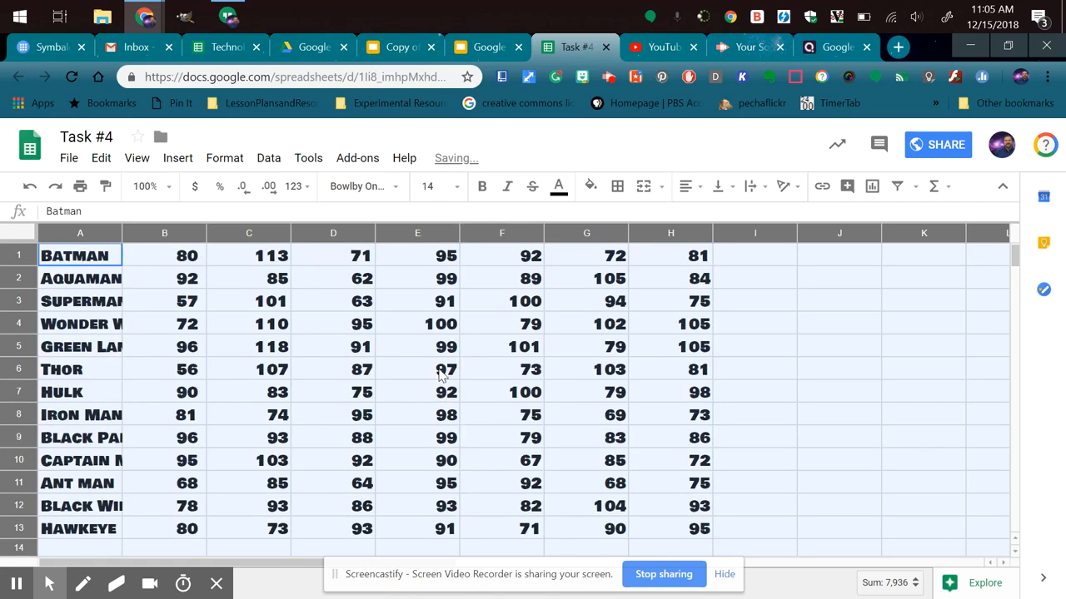
pyautogui.click(489, 192)
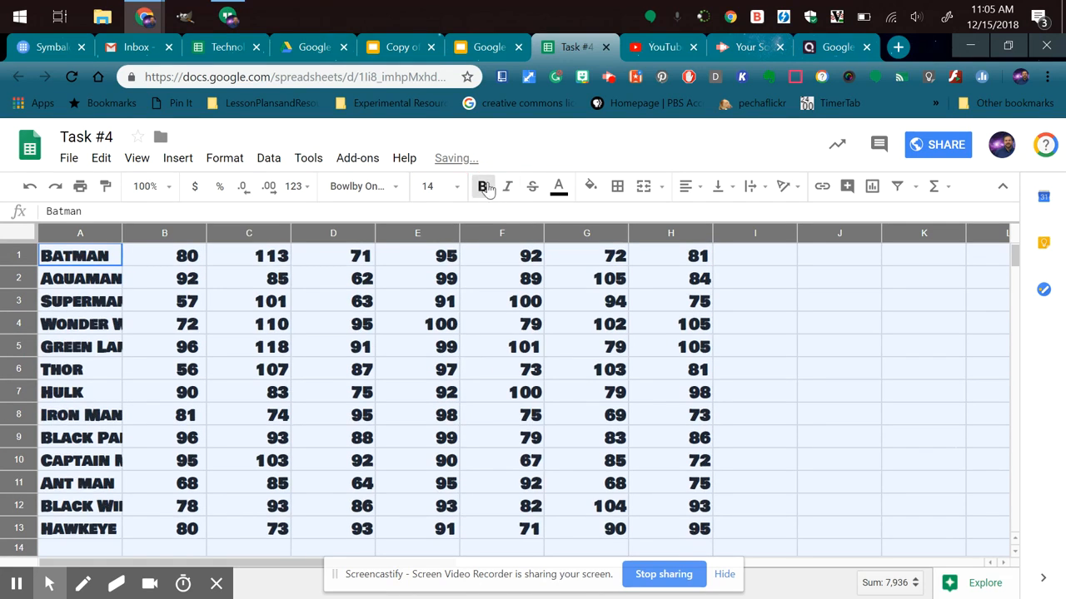
pyautogui.click(510, 191)
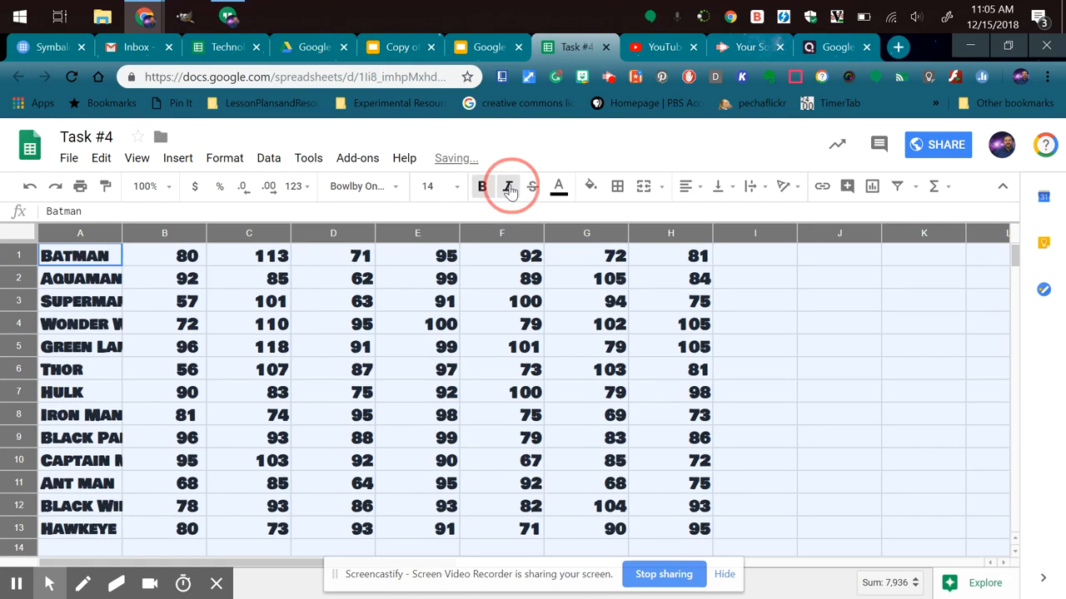
pyautogui.click(557, 188)
pyautogui.click(656, 260)
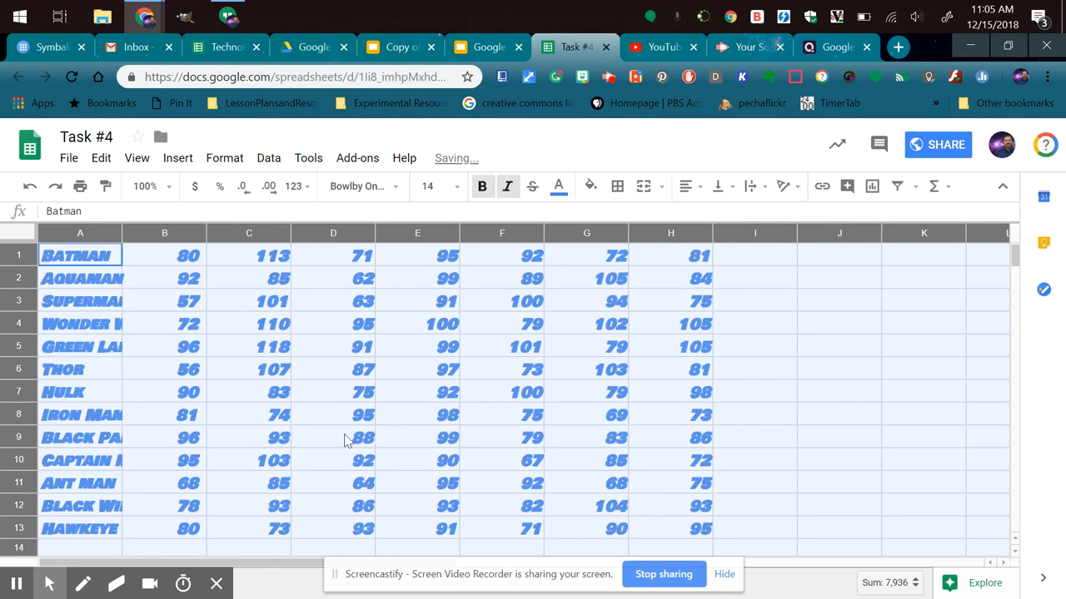
pyautogui.click(425, 379)
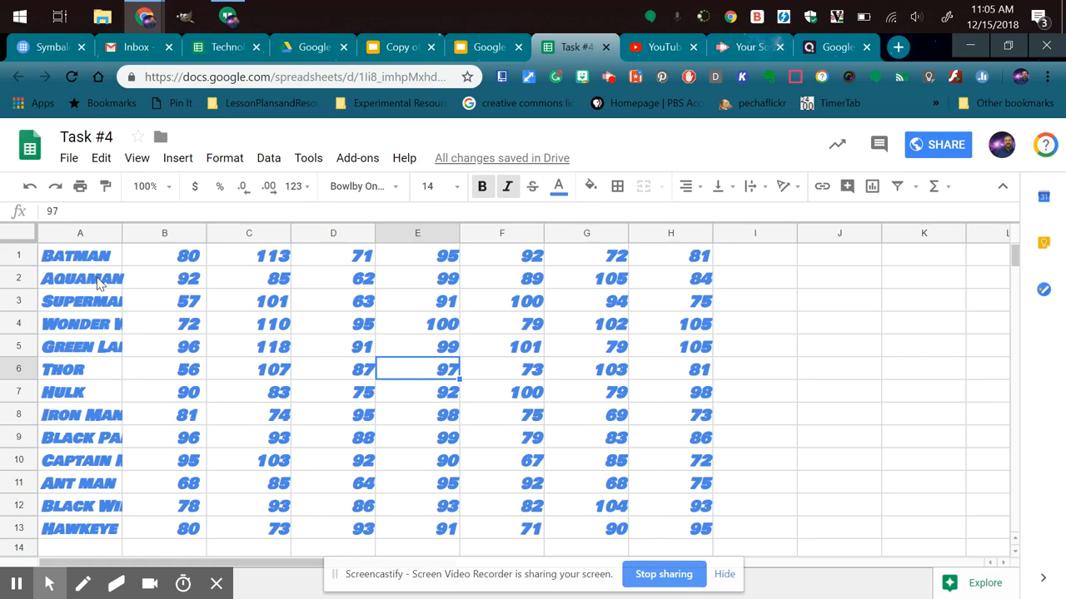
# Undo the blue colour, italic, bold and font size changes on the whole sheet.
pyautogui.hotkey('ctrl', 'z')
pyautogui.hotkey('ctrl', 'z')
pyautogui.hotkey('ctrl', 'z')
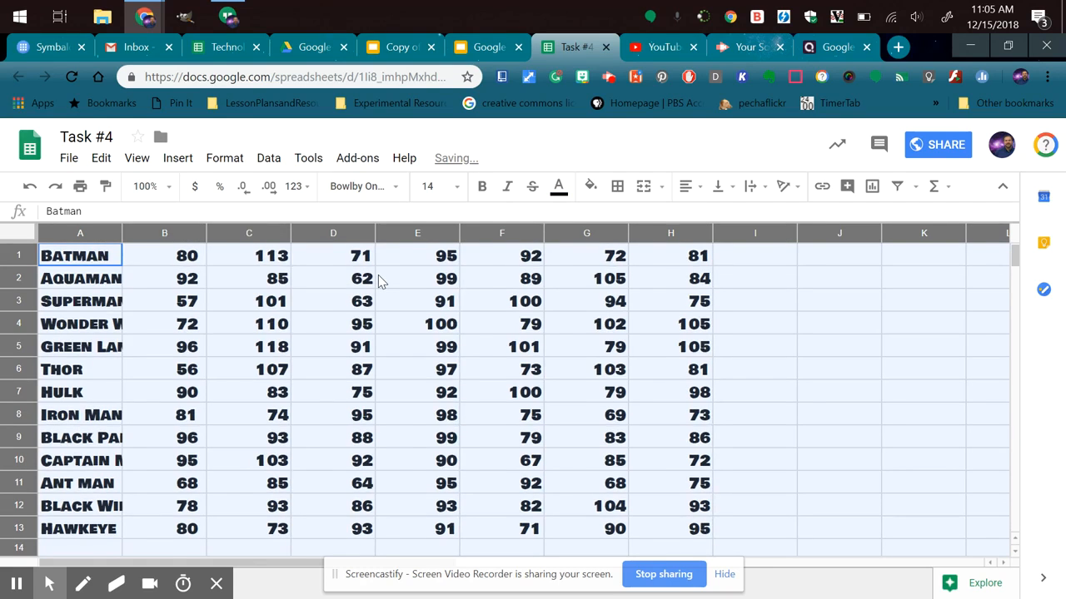
# Try left alignment on all cells of the sheet and replace it with right alignment.
pyautogui.click(698, 190)
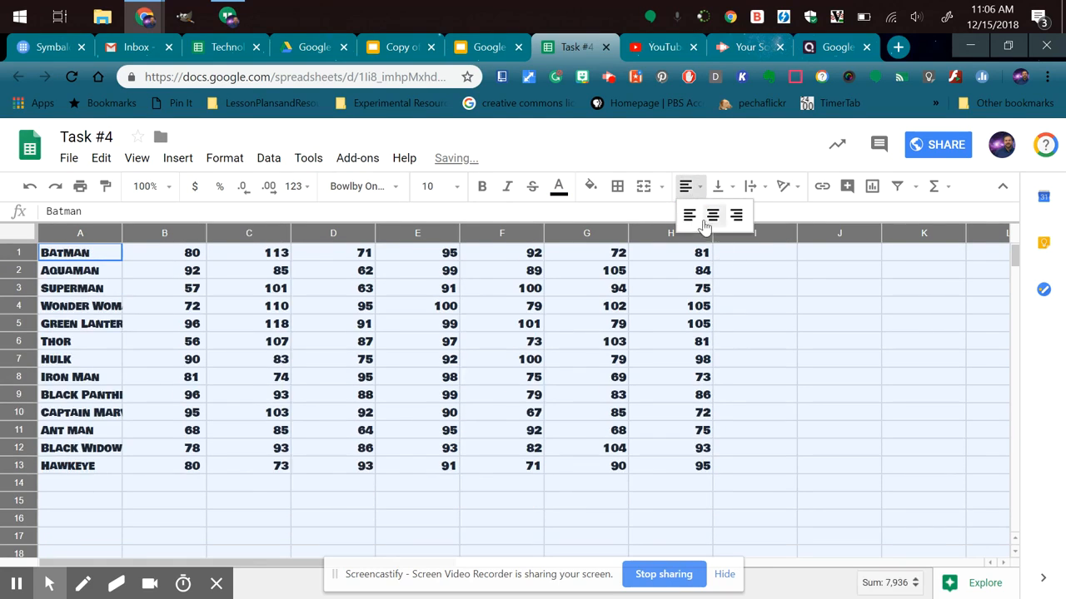
pyautogui.click(690, 214)
pyautogui.click(691, 186)
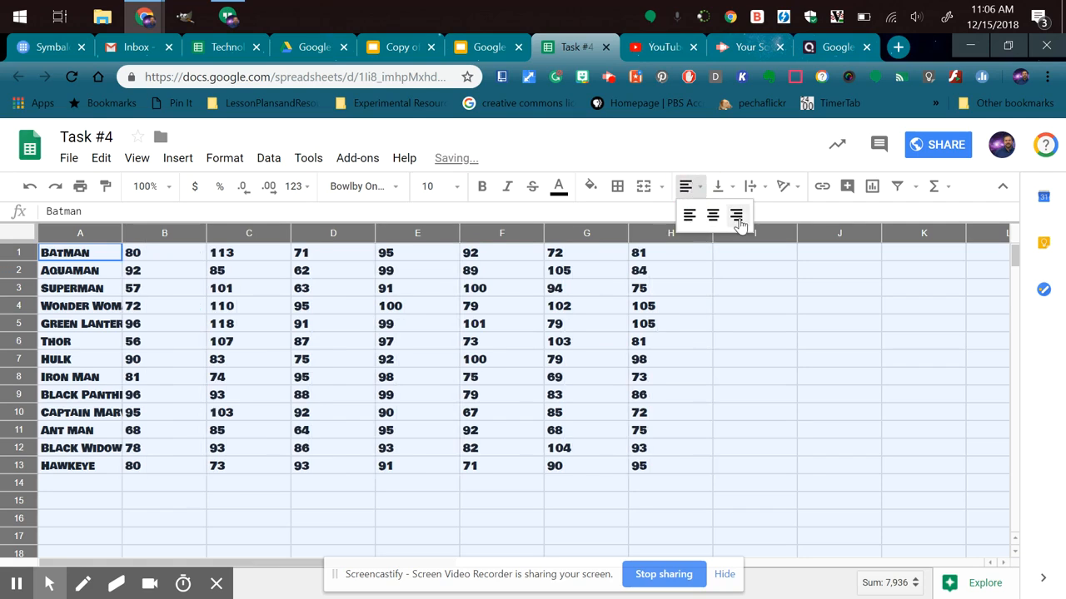
pyautogui.click(737, 214)
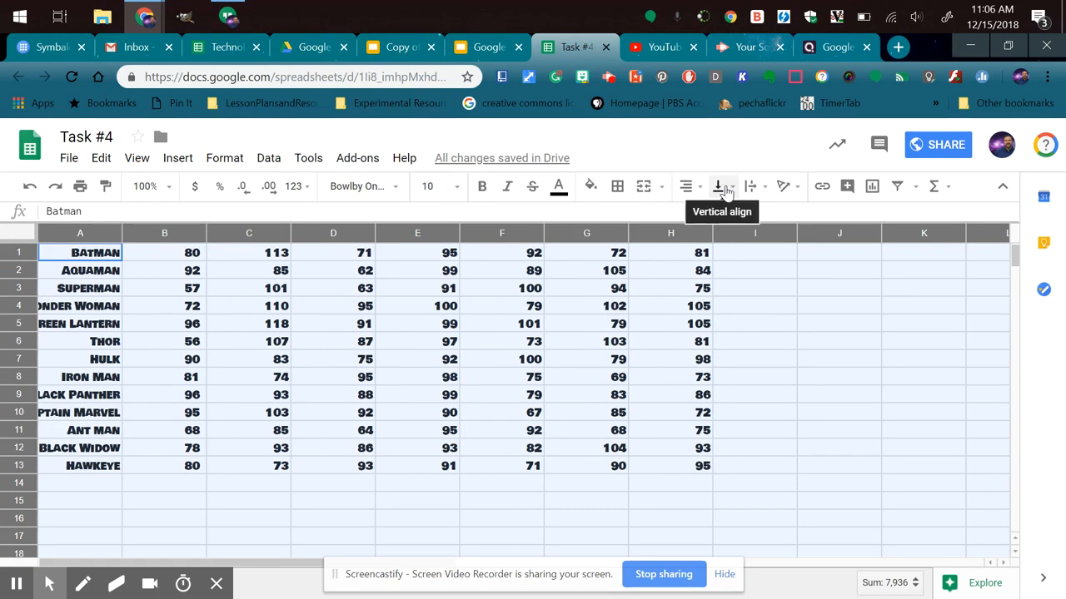
# Set the vertical alignment of all cells to bottom.
pyautogui.click(718, 186)
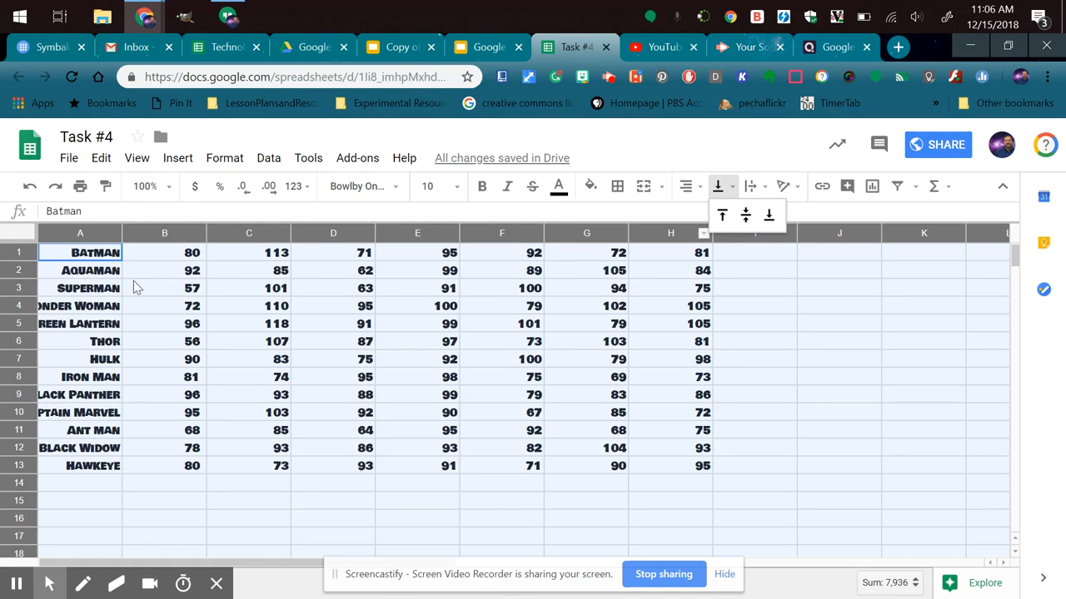
pyautogui.click(768, 214)
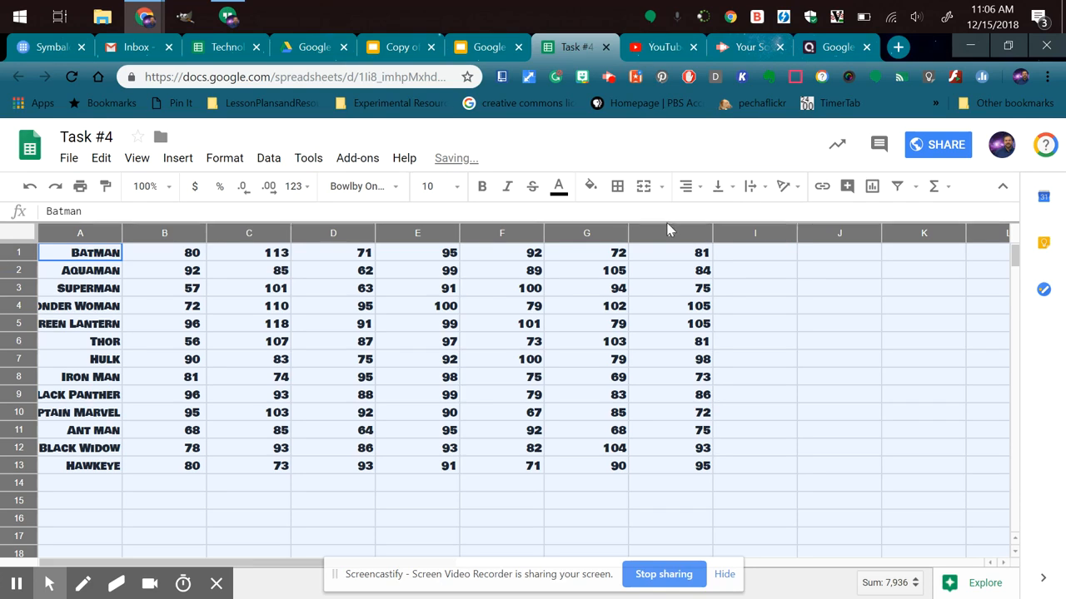
pyautogui.click(193, 297)
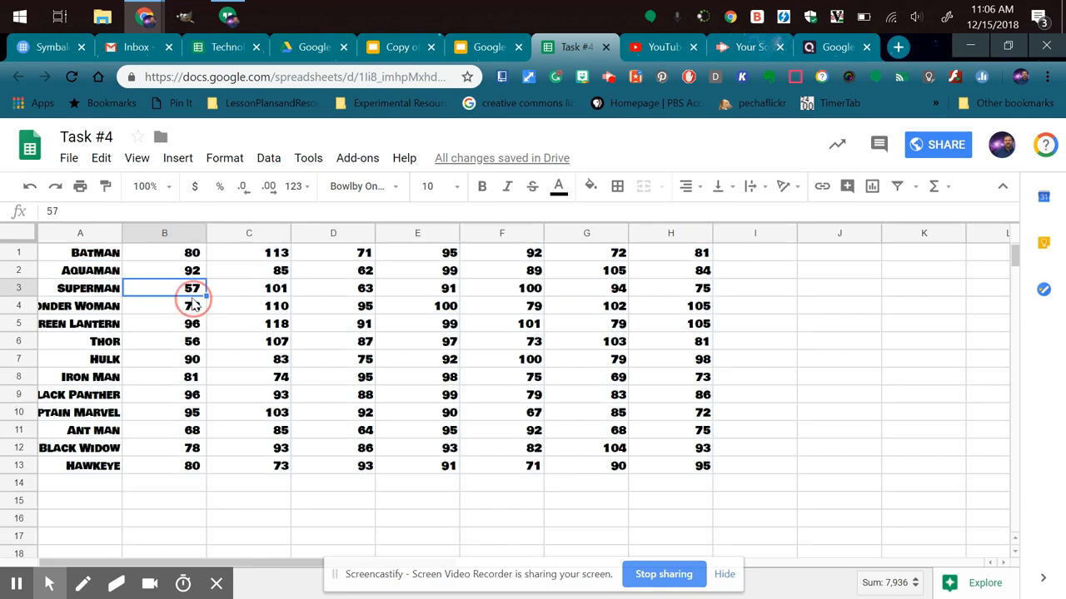
# Make row 1 nearly four times as tall and vertically align cells A1:H1 to the top, finally to the middle.
pyautogui.moveTo(20, 260); pyautogui.dragTo(20, 311)
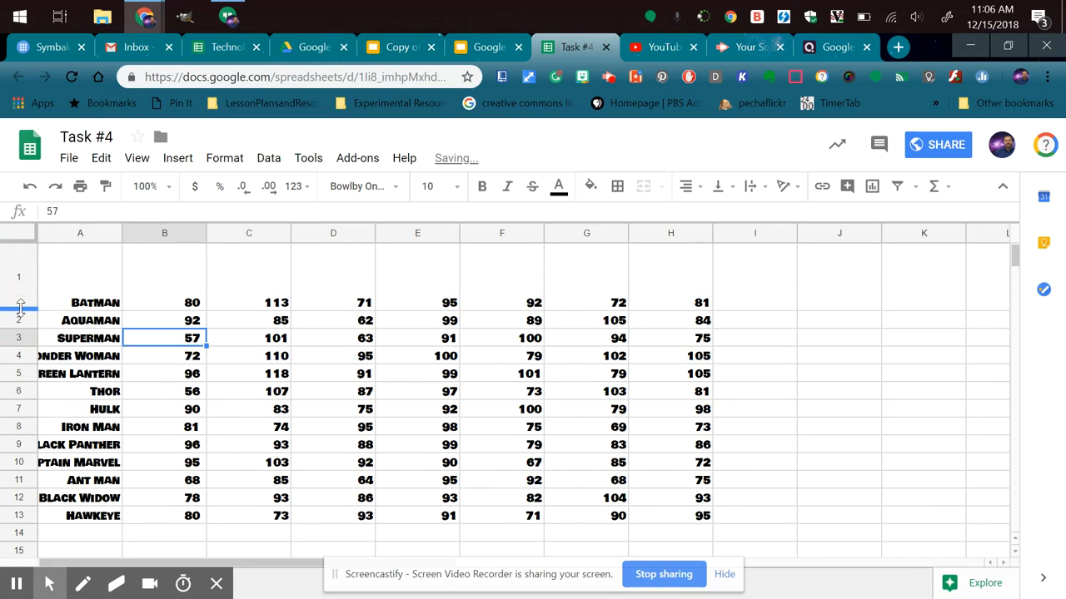
pyautogui.click(79, 290)
pyautogui.moveTo(80, 286); pyautogui.dragTo(678, 291)
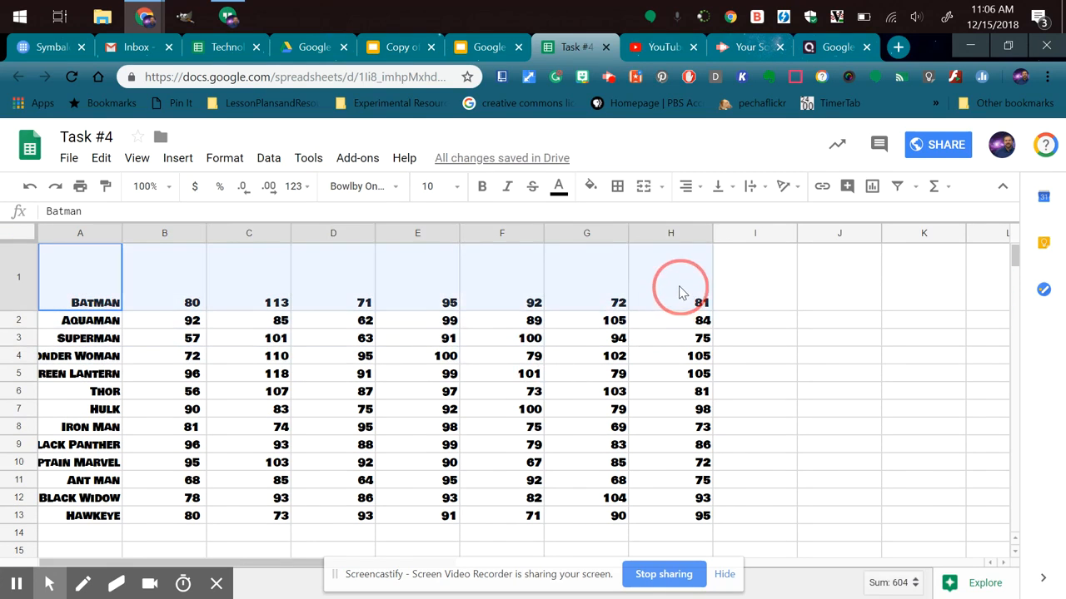
pyautogui.click(721, 188)
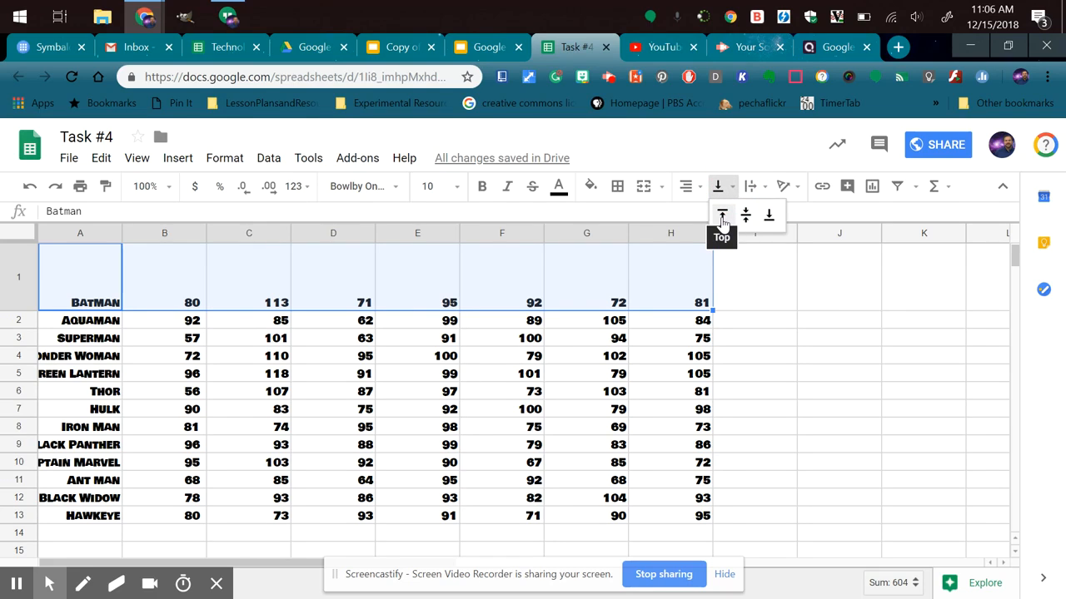
pyautogui.click(722, 217)
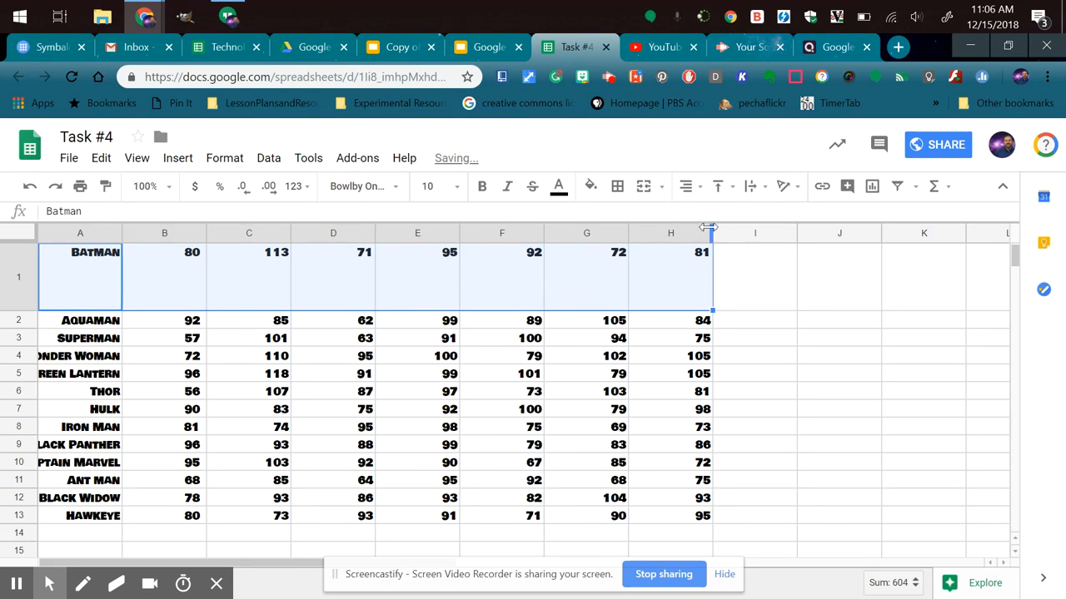
pyautogui.click(719, 188)
pyautogui.click(747, 215)
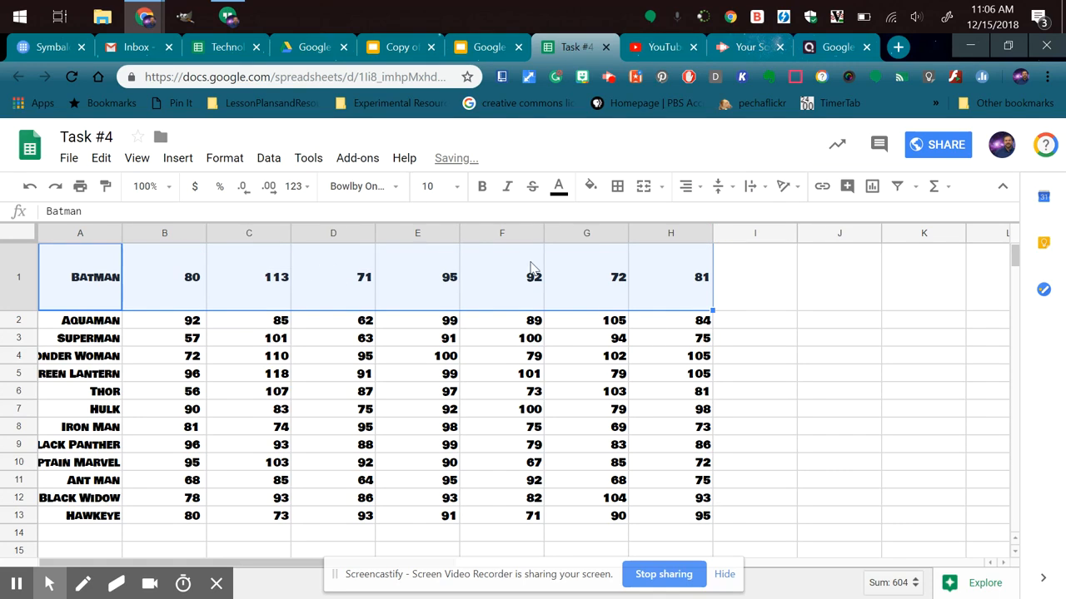
# Tilt the text in cells A1:H1 upward by 45° and replace that rotation with vertically stacked text.
pyautogui.click(791, 185)
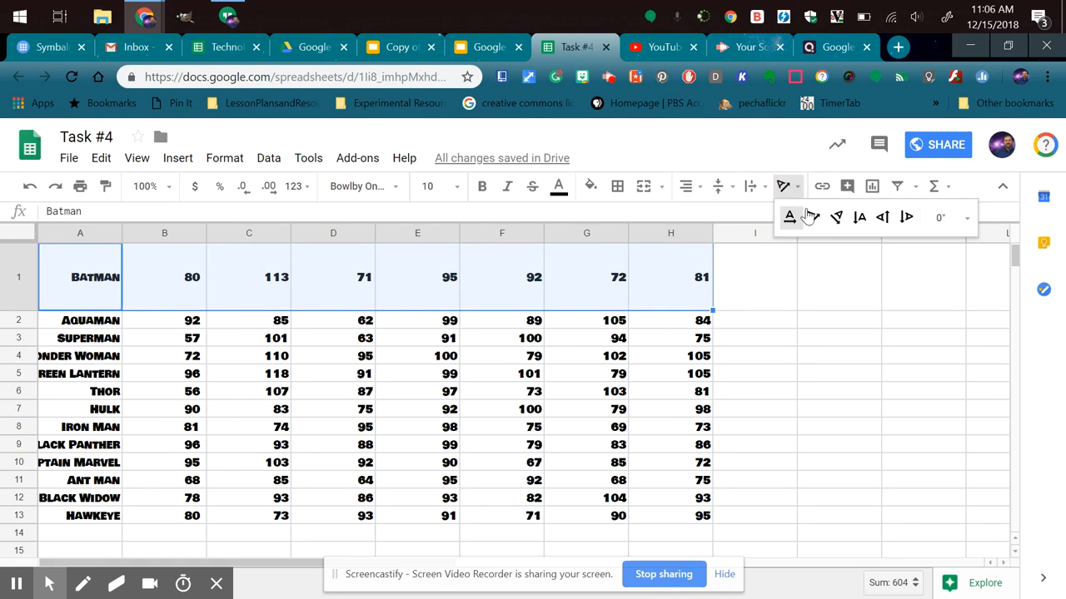
pyautogui.click(809, 216)
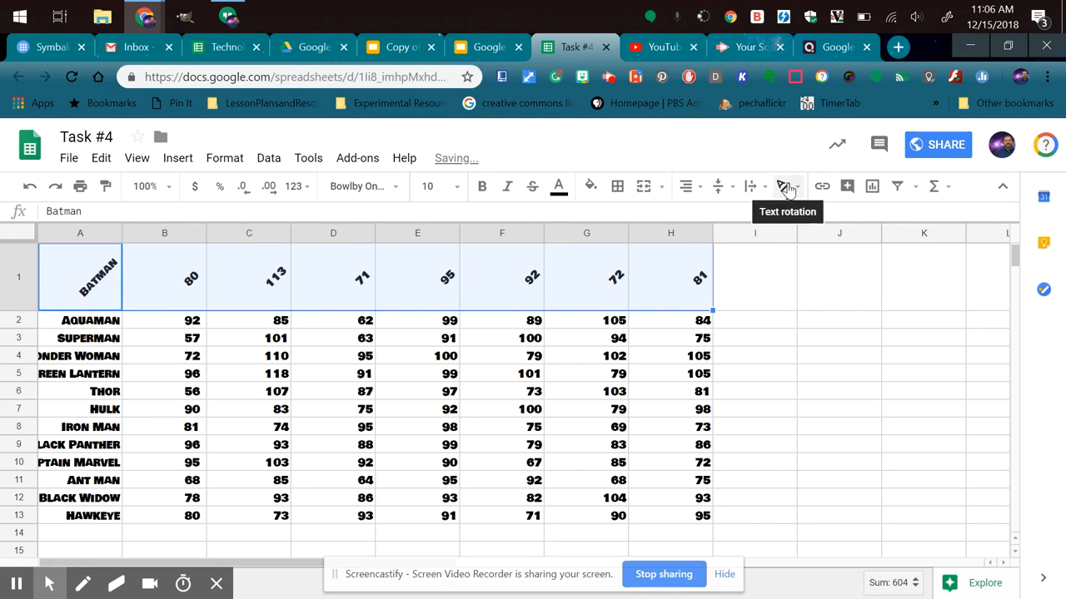
pyautogui.click(788, 187)
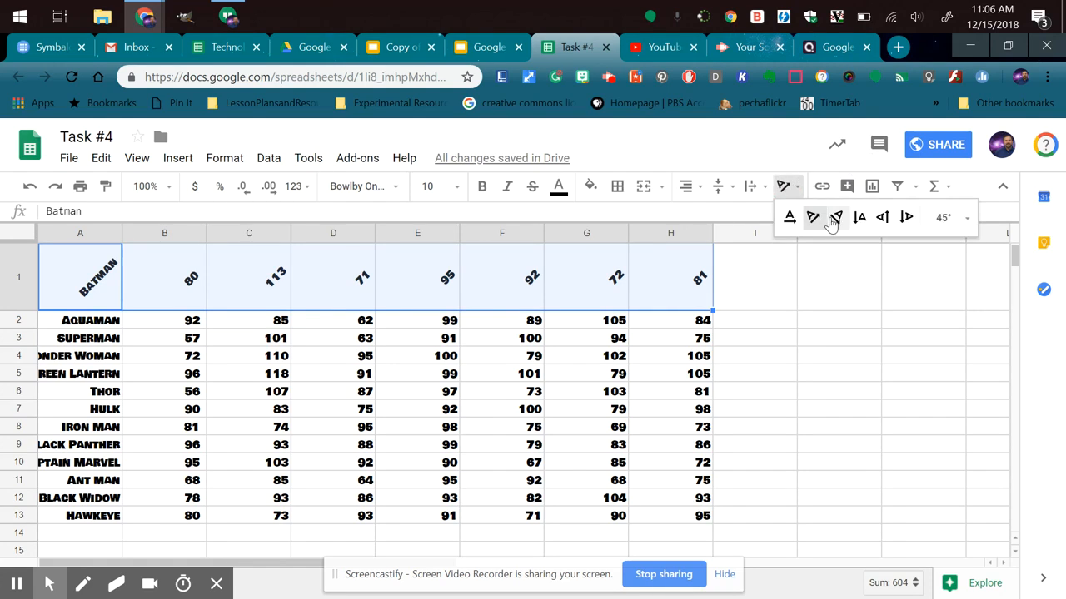
pyautogui.click(856, 218)
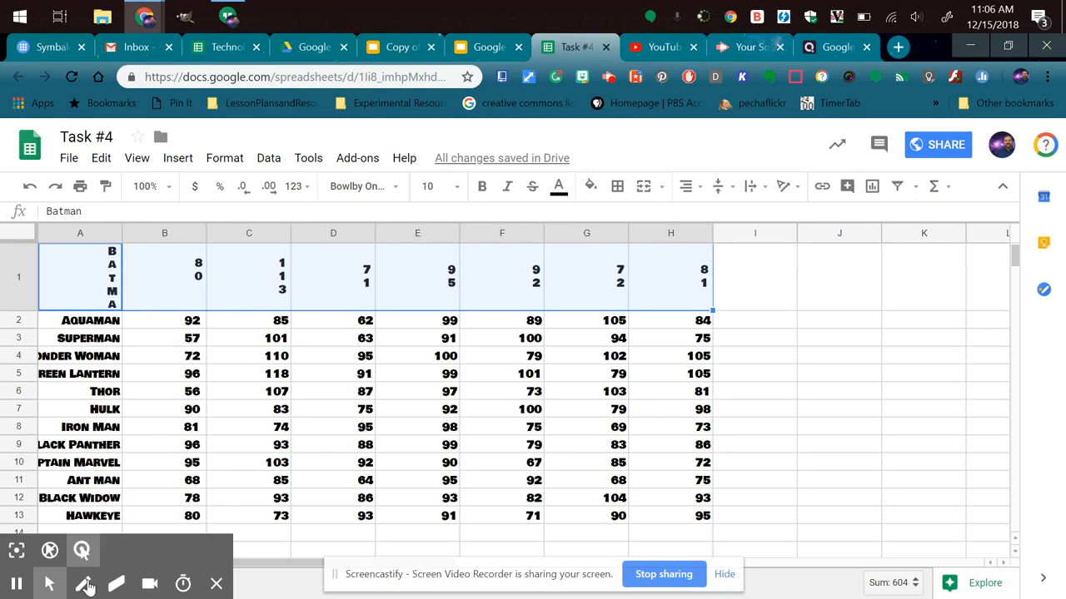
pyautogui.click(17, 587)
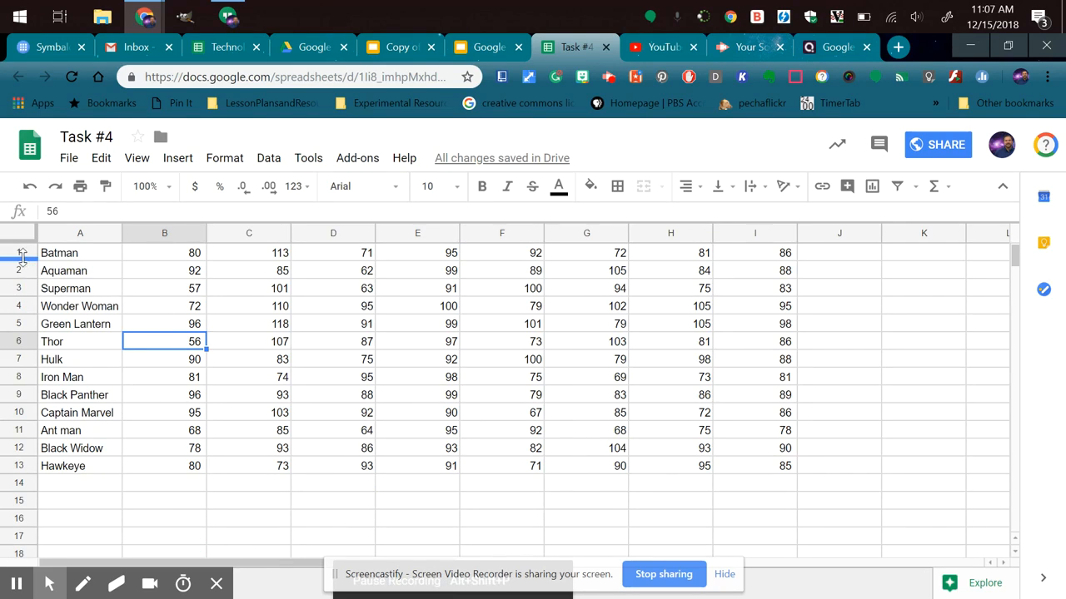
# Enlarge cell B1 by making row 1 more than six times as tall and column B more than twice as wide.
pyautogui.moveTo(23, 259); pyautogui.dragTo(23, 358)
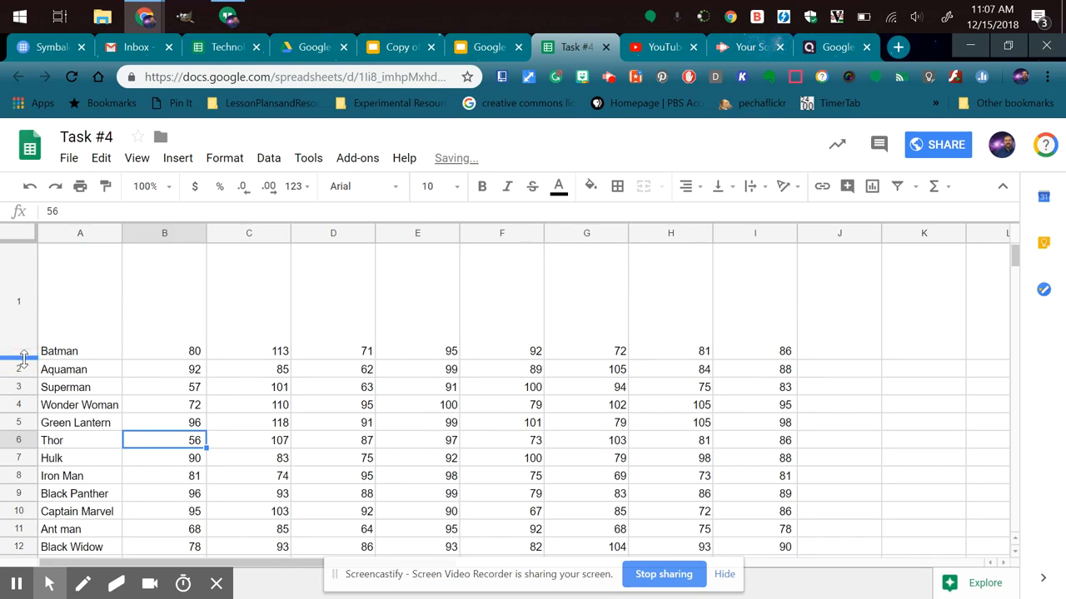
pyautogui.moveTo(207, 233); pyautogui.dragTo(346, 237)
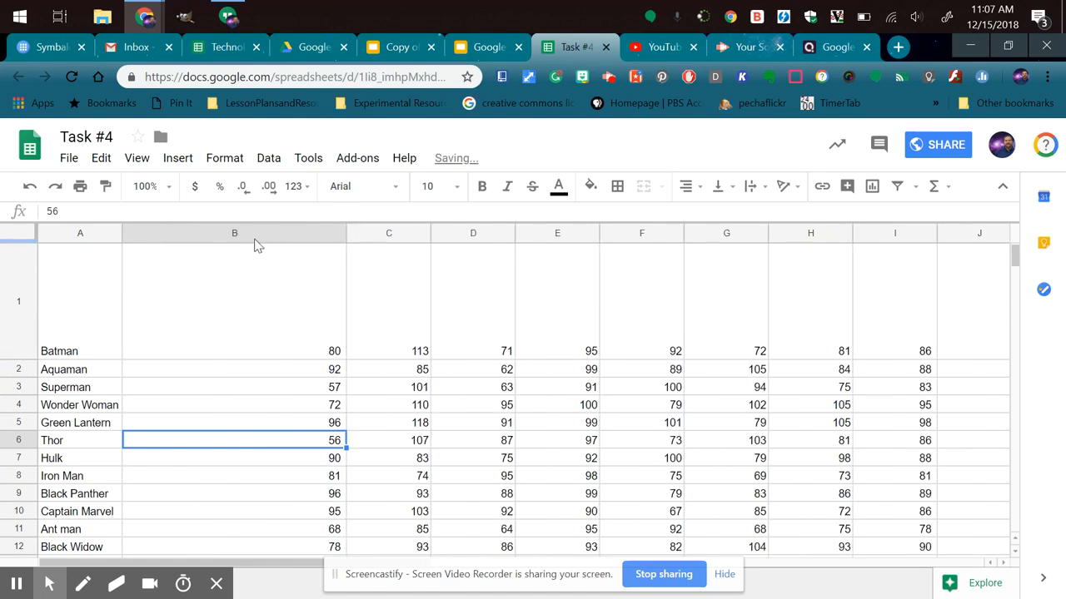
pyautogui.moveTo(238, 237); pyautogui.dragTo(542, 237)
pyautogui.click(270, 287)
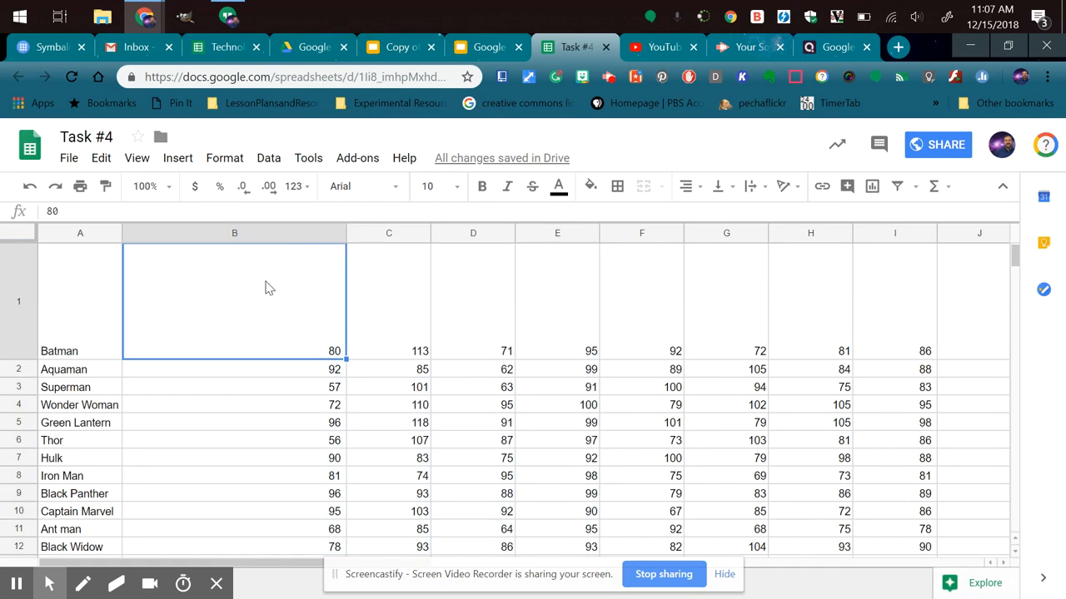
# Move column B to just after column E and undo the move.
pyautogui.click(254, 239)
pyautogui.moveTo(254, 239); pyautogui.dragTo(442, 270)
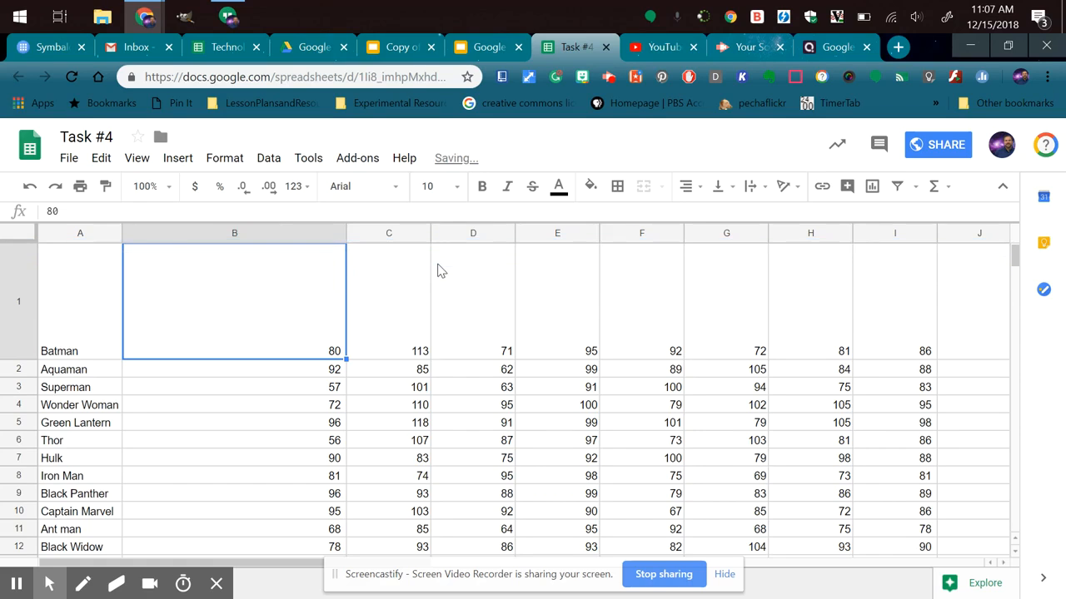
pyautogui.click(282, 236)
pyautogui.click(258, 232)
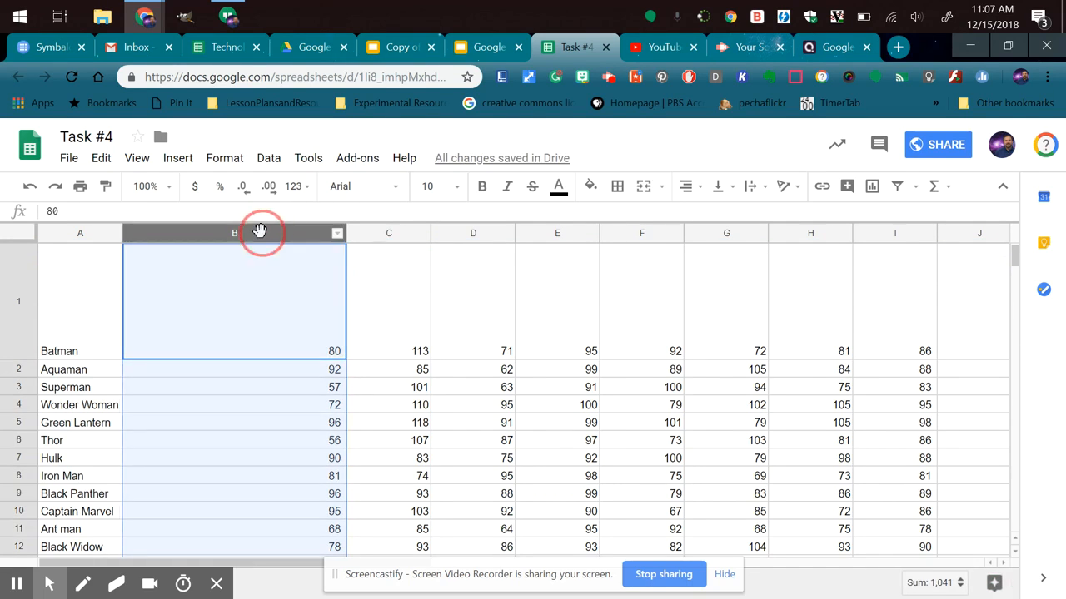
pyautogui.moveTo(260, 232); pyautogui.dragTo(572, 256)
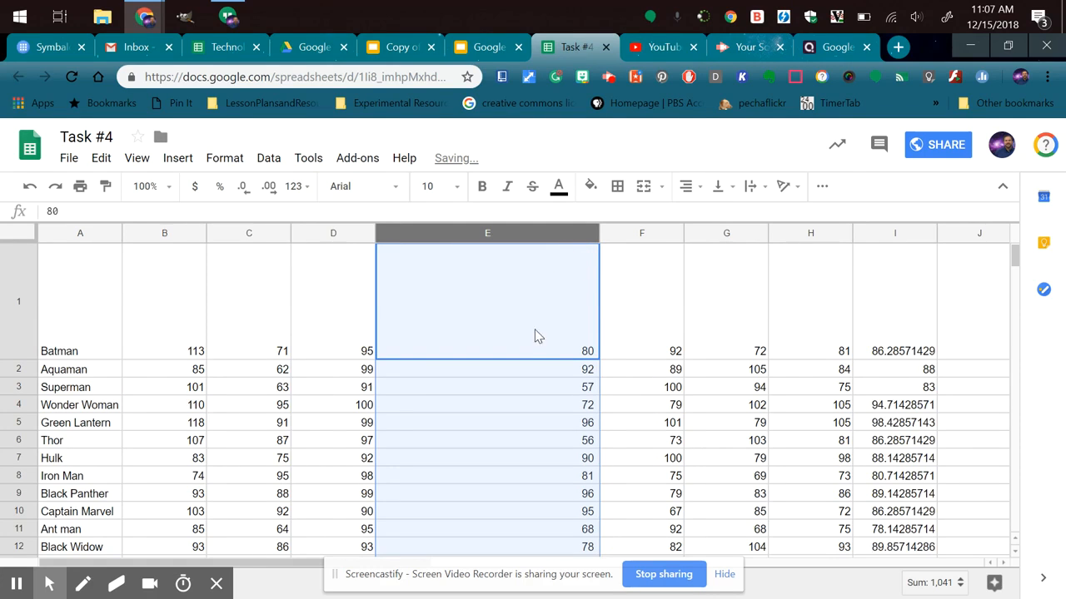
pyautogui.hotkey('ctrl', 'z')
pyautogui.click(147, 302)
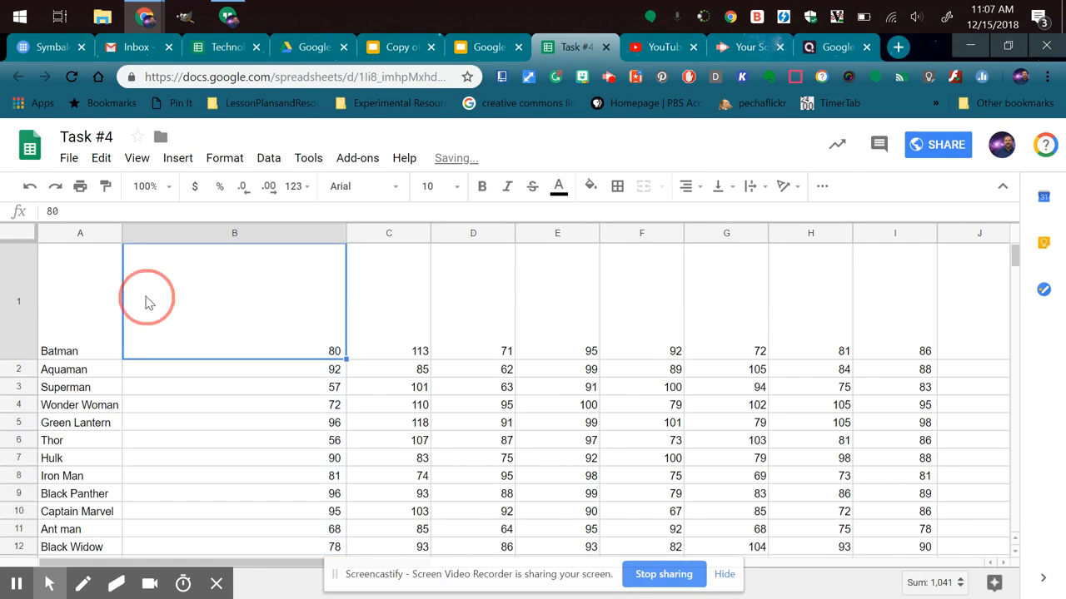
# Insert a blank row above the Batman row and reduce the Batman row's height to about 40%.
pyautogui.click(21, 283)
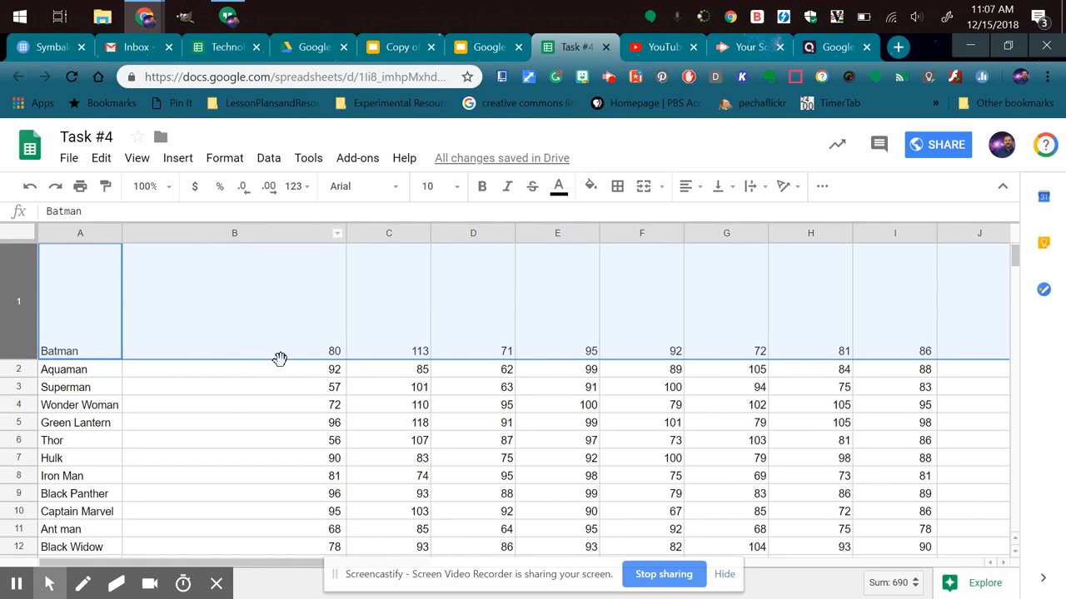
pyautogui.click(191, 405)
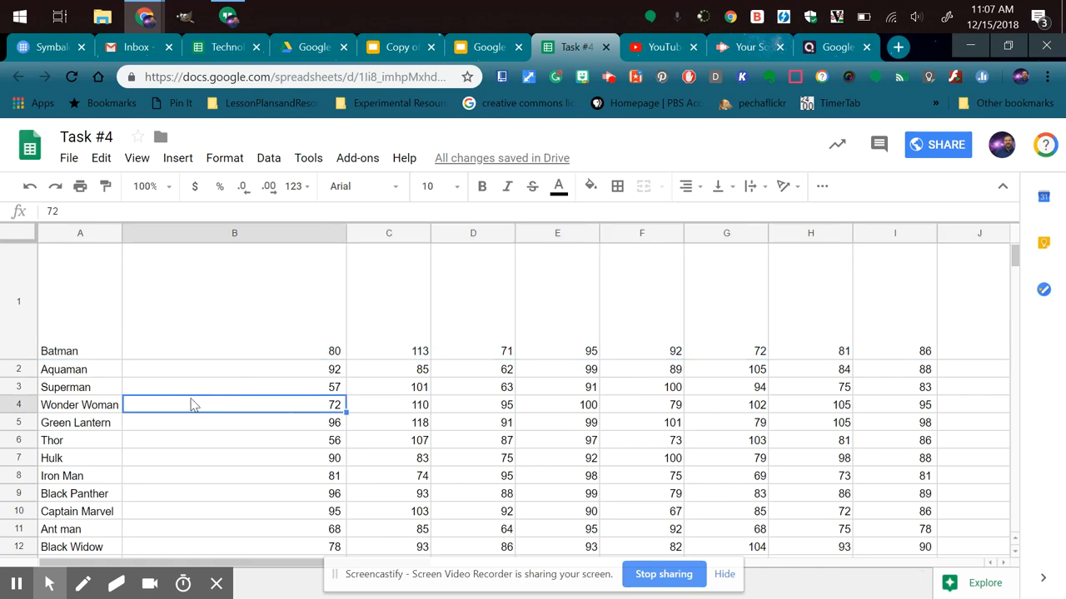
pyautogui.click(23, 297)
pyautogui.rightClick(24, 291)
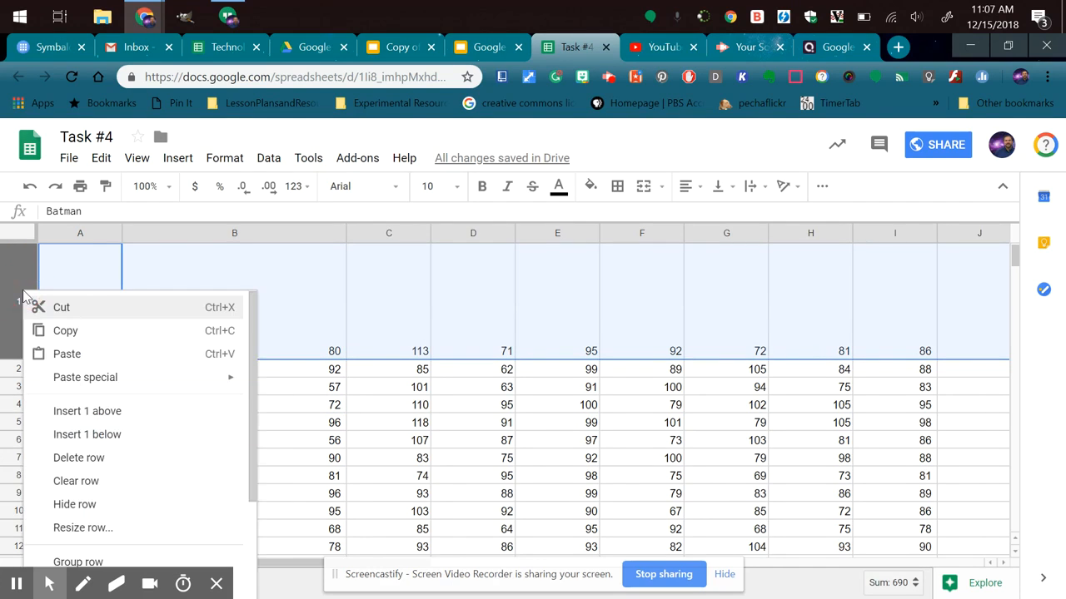
pyautogui.click(114, 412)
pyautogui.click(117, 413)
pyautogui.click(96, 343)
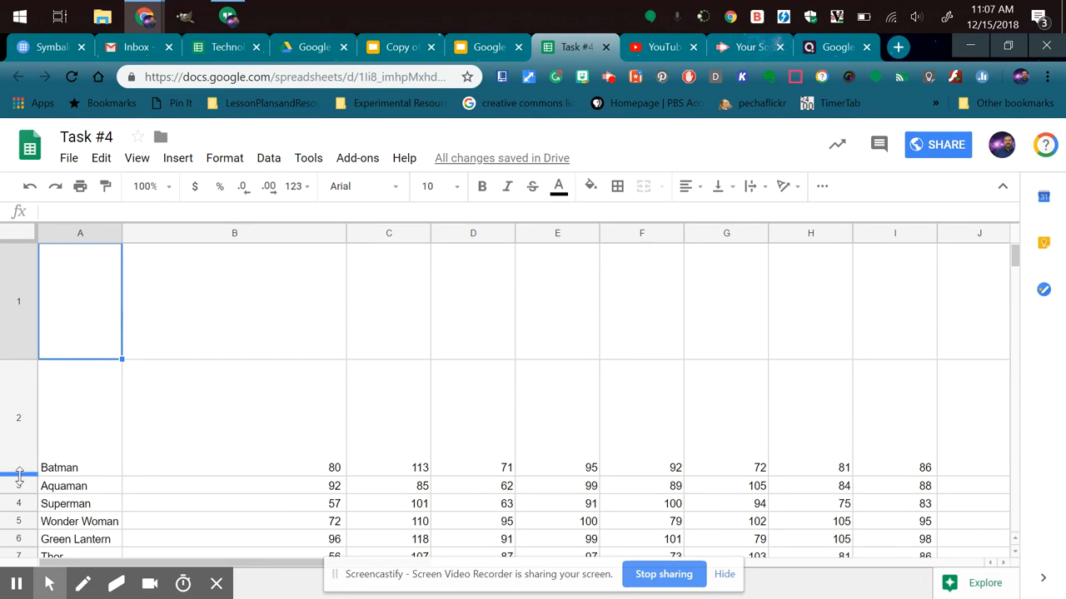
pyautogui.moveTo(18, 475); pyautogui.dragTo(18, 406)
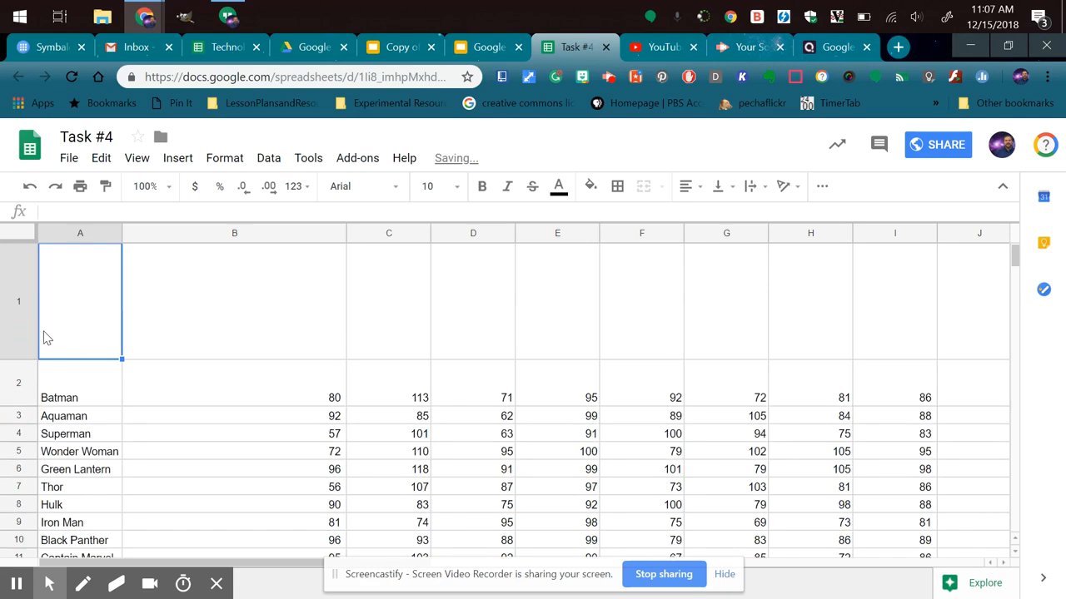
# Enter the headers "Name" in A1 and "Height" in B1, shrinking row 1's height and column B's width to about 40%.
pyautogui.write('Name')
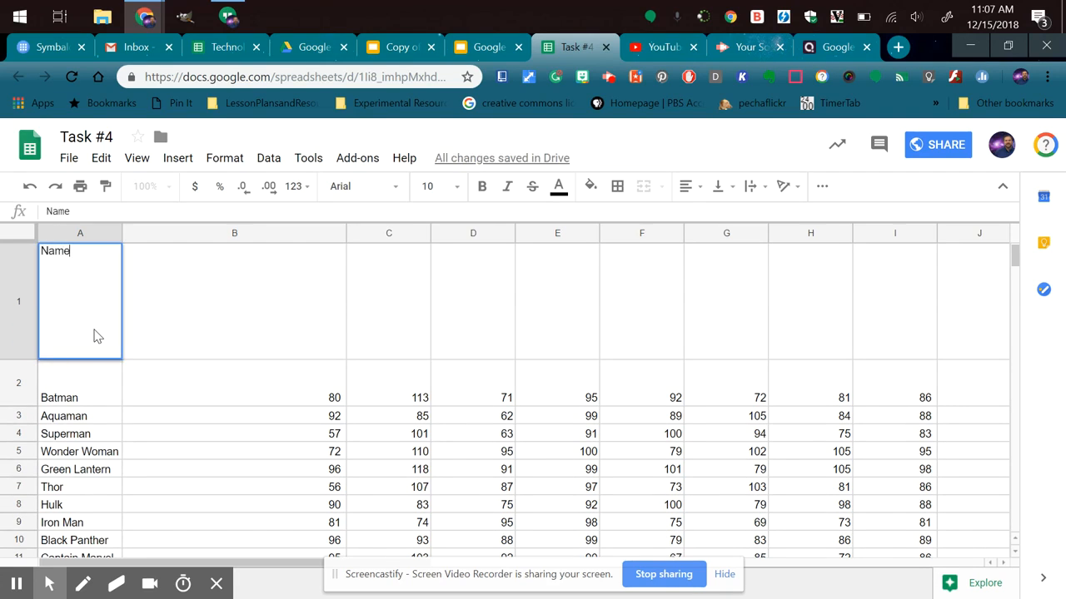
pyautogui.moveTo(19, 359); pyautogui.dragTo(21, 288)
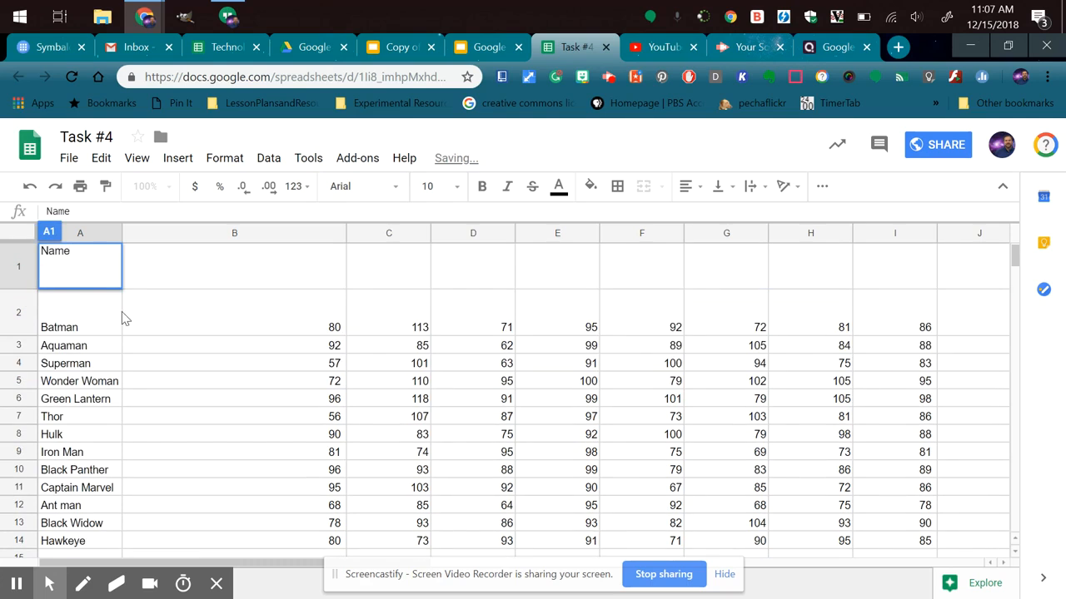
pyautogui.click(334, 233)
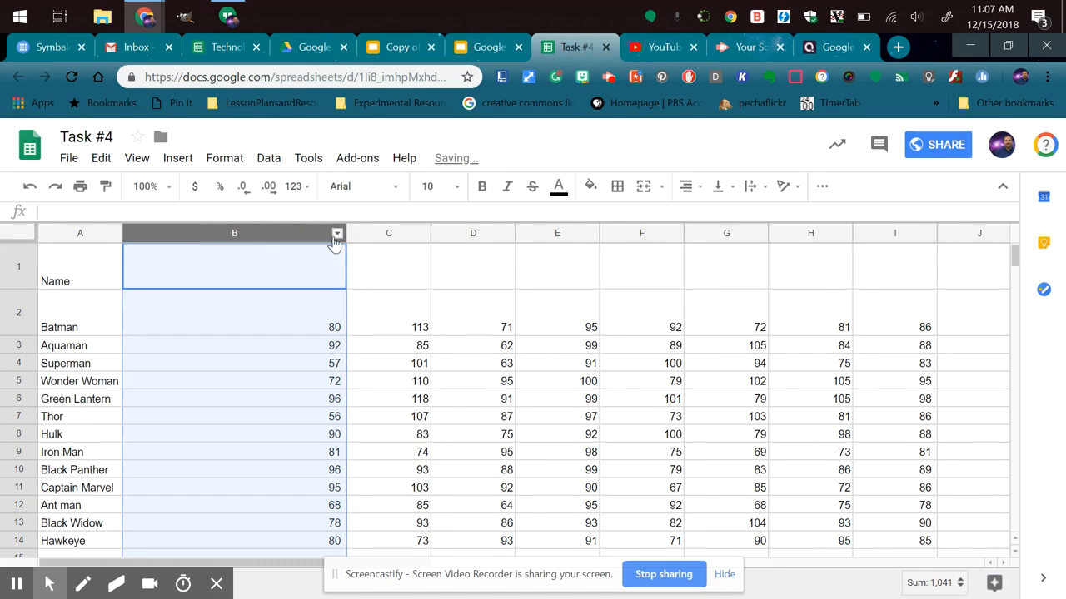
pyautogui.moveTo(345, 235); pyautogui.dragTo(211, 241)
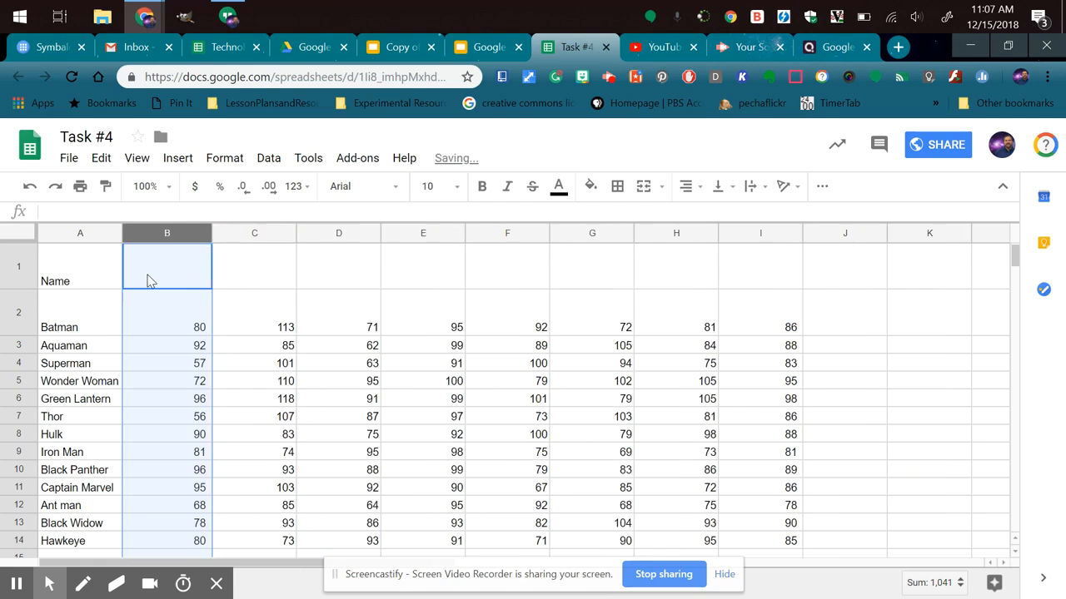
pyautogui.click(148, 278)
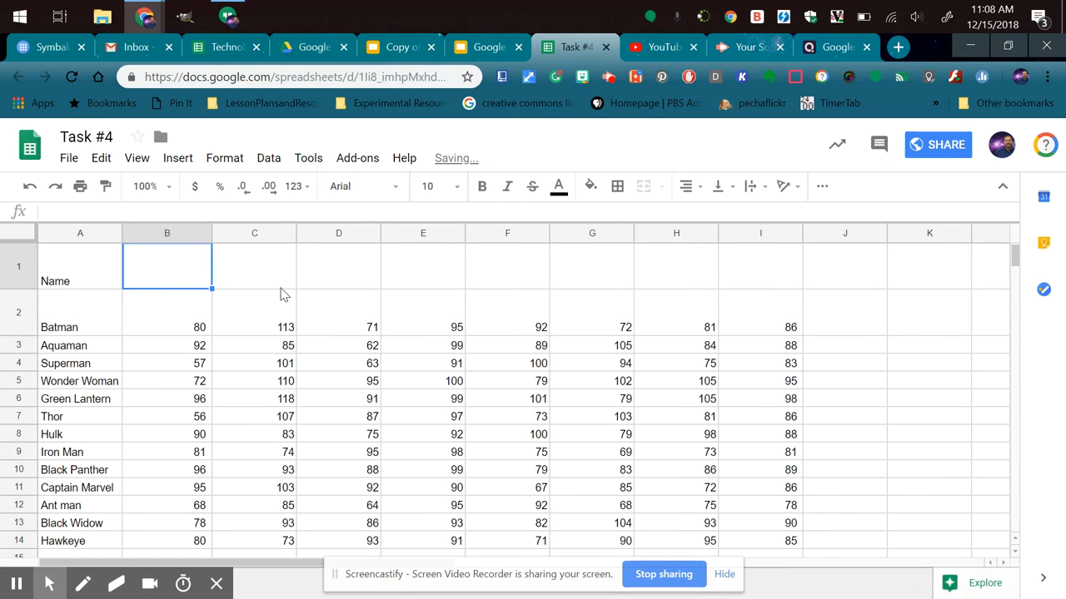
pyautogui.write('Height')
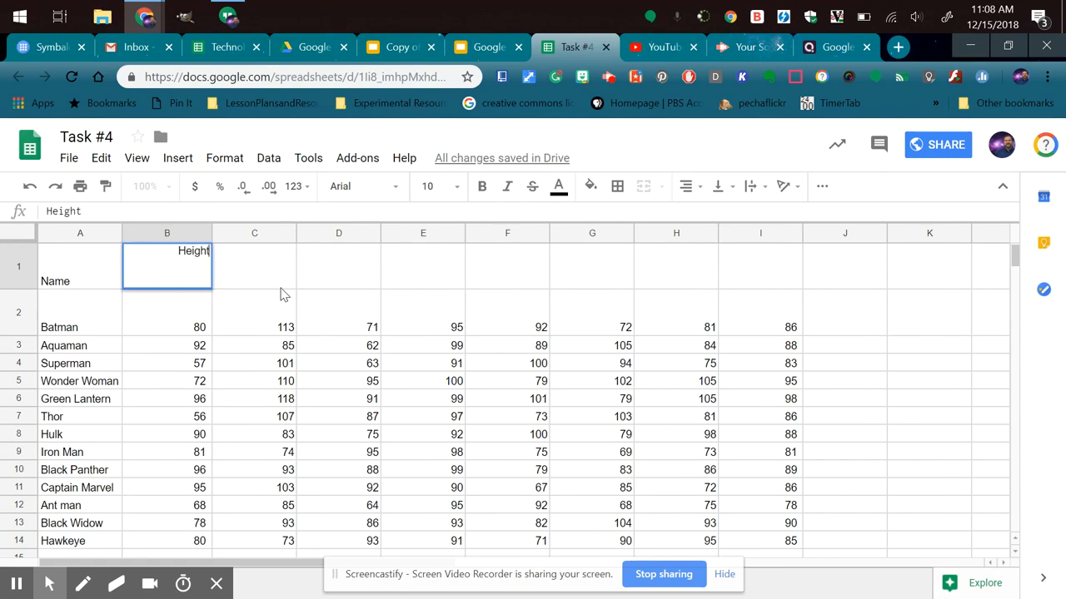
pyautogui.click(231, 367)
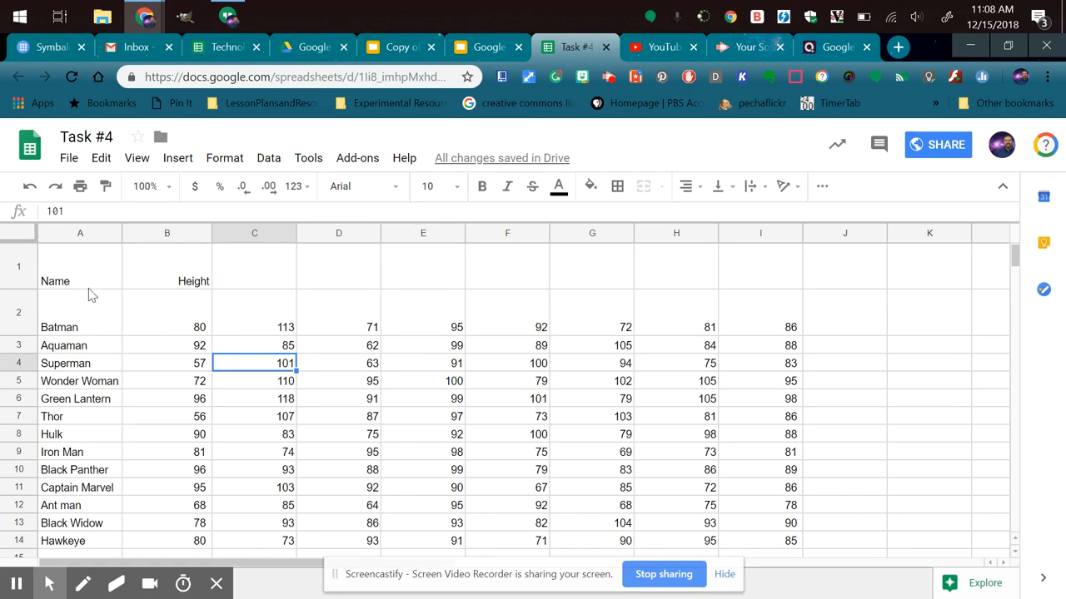
# Freeze the first row so the headers stay in place while scrolling.
pyautogui.click(18, 266)
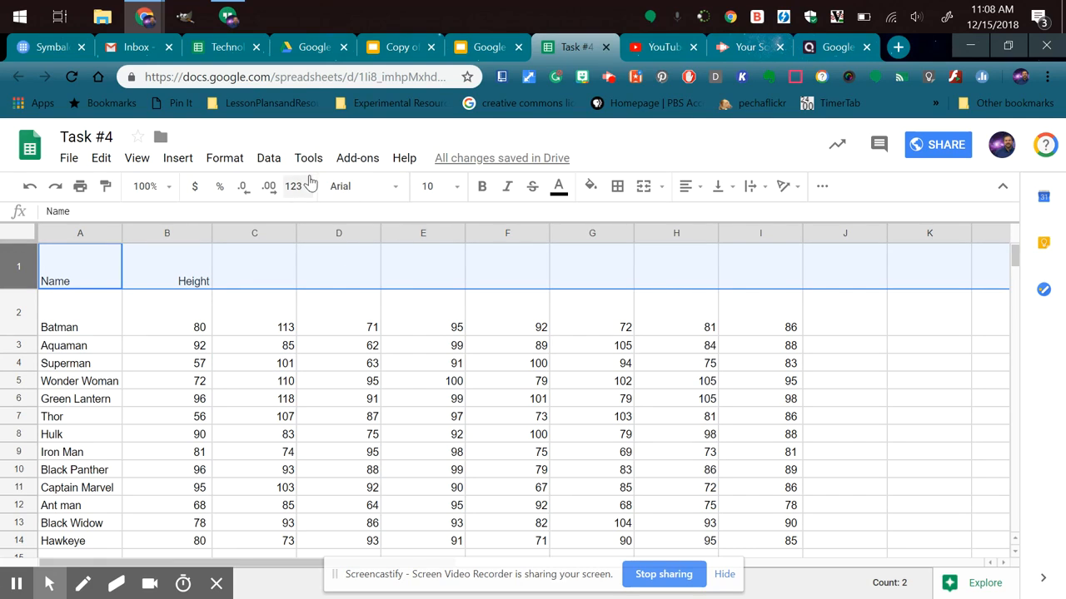
pyautogui.click(138, 164)
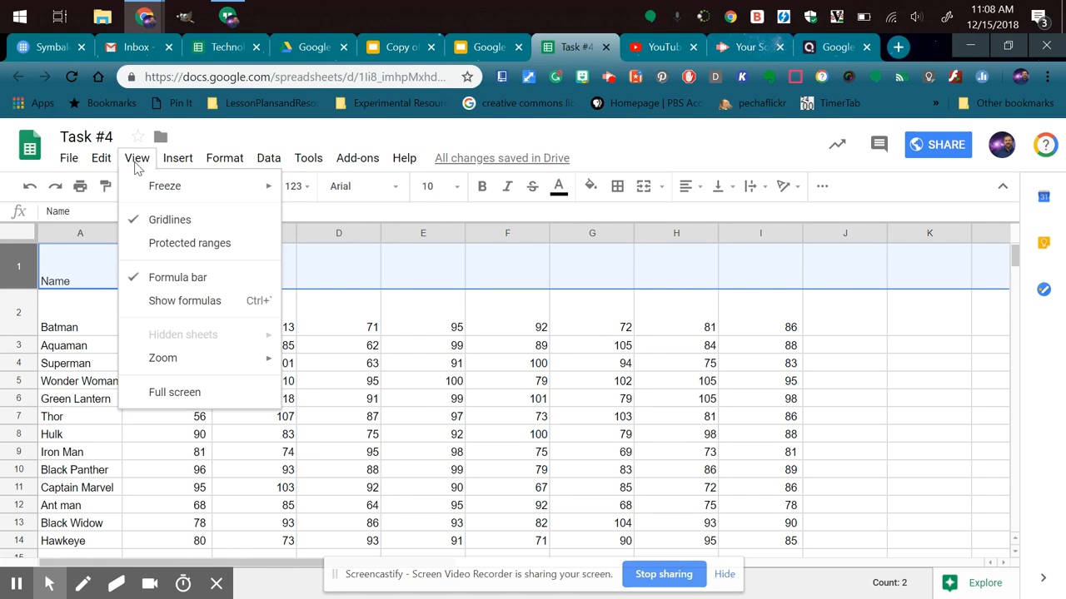
pyautogui.moveTo(198, 192)
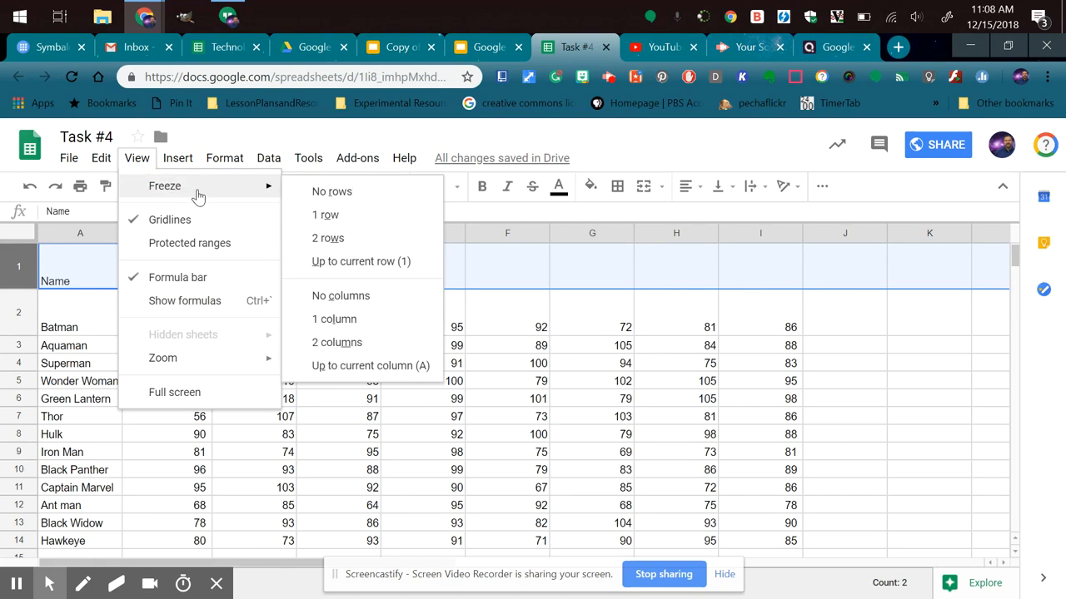
pyautogui.click(328, 215)
pyautogui.click(309, 319)
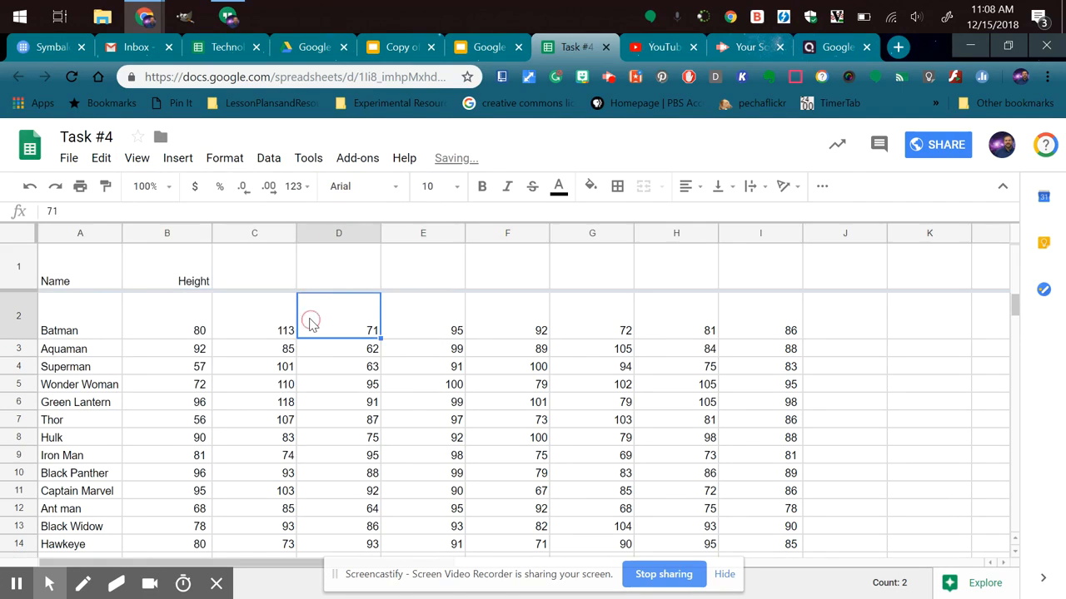
# Examine the frozen header row while browsing below the data, and return to the start of the table.
pyautogui.moveTo(1015, 310); pyautogui.dragTo(1015, 319)
pyautogui.moveTo(1019, 313)
pyautogui.mouseDown()
pyautogui.moveTo(1023, 349)
pyautogui.moveTo(1019, 315)
pyautogui.mouseUp()
pyautogui.moveTo(67, 266); pyautogui.dragTo(372, 263)
pyautogui.click(402, 350)
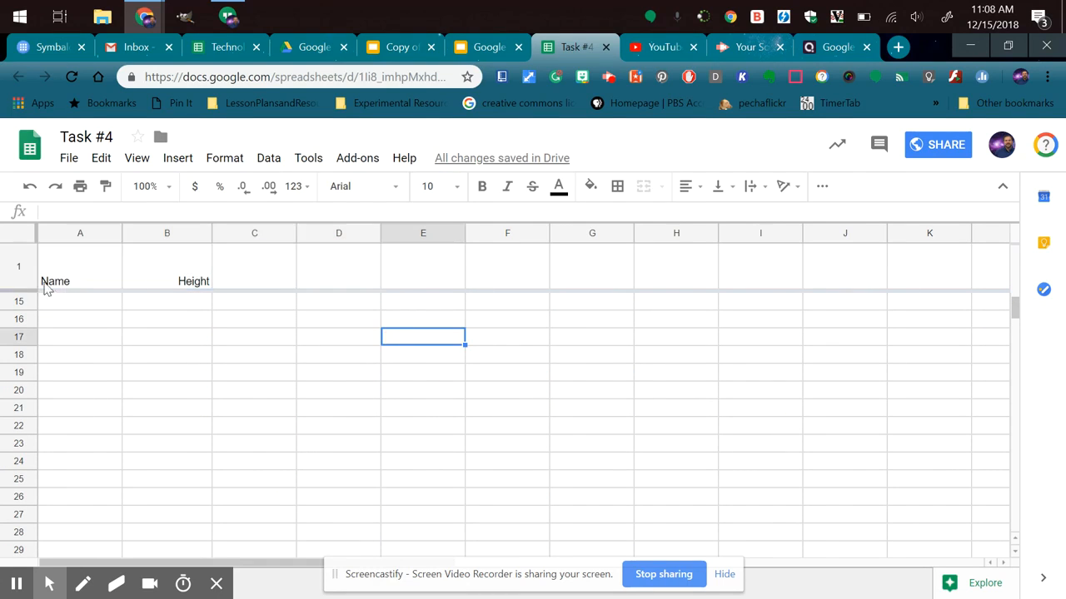
pyautogui.click(73, 235)
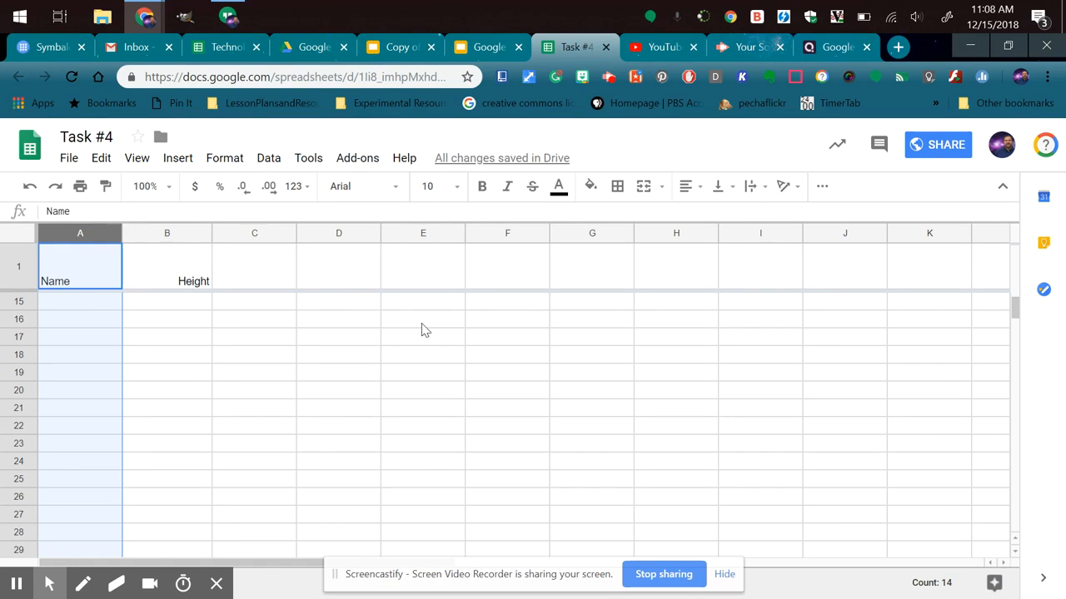
pyautogui.click(146, 281)
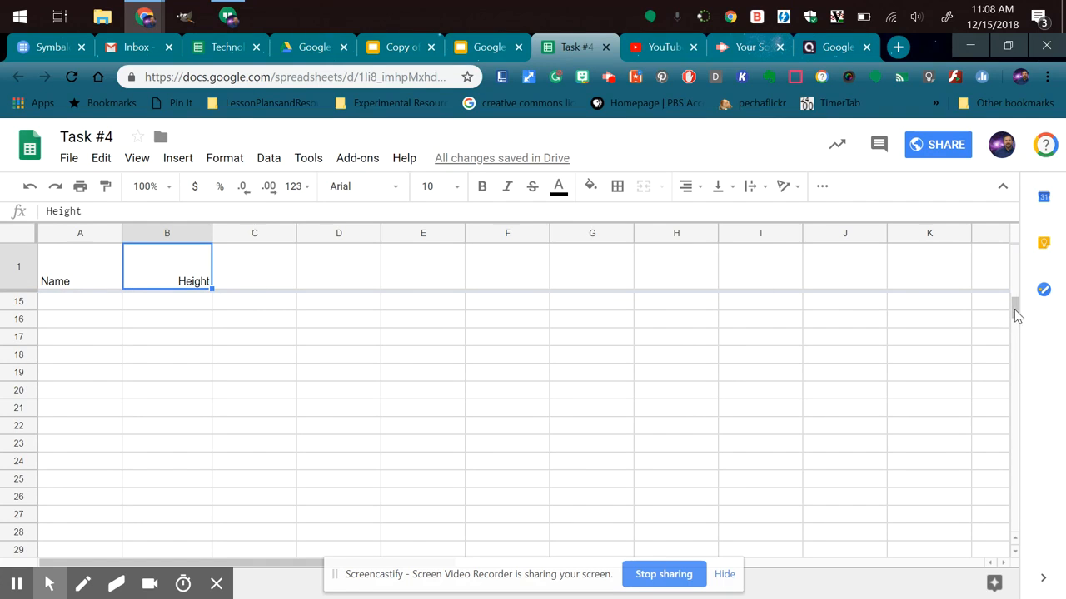
pyautogui.moveTo(1015, 311); pyautogui.dragTo(1018, 271)
pyautogui.moveTo(1018, 309); pyautogui.dragTo(1018, 302)
pyautogui.click(388, 315)
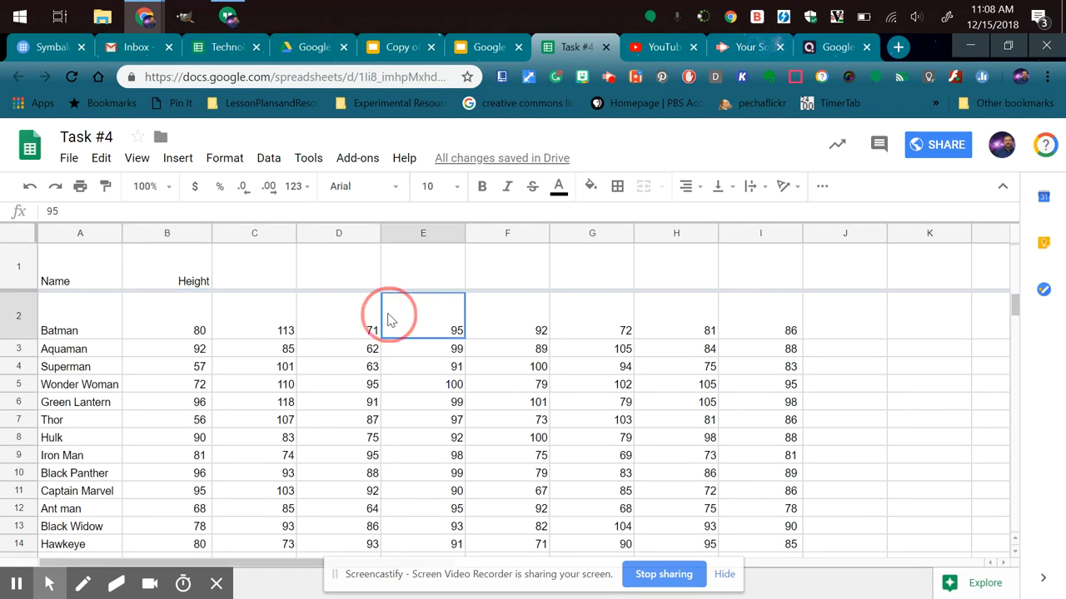
# Undo the row freeze, both header entries, the column B narrowing and the row 1 height reduction.
pyautogui.hotkey('ctrl', 'z')
pyautogui.hotkey('ctrl', 'z')
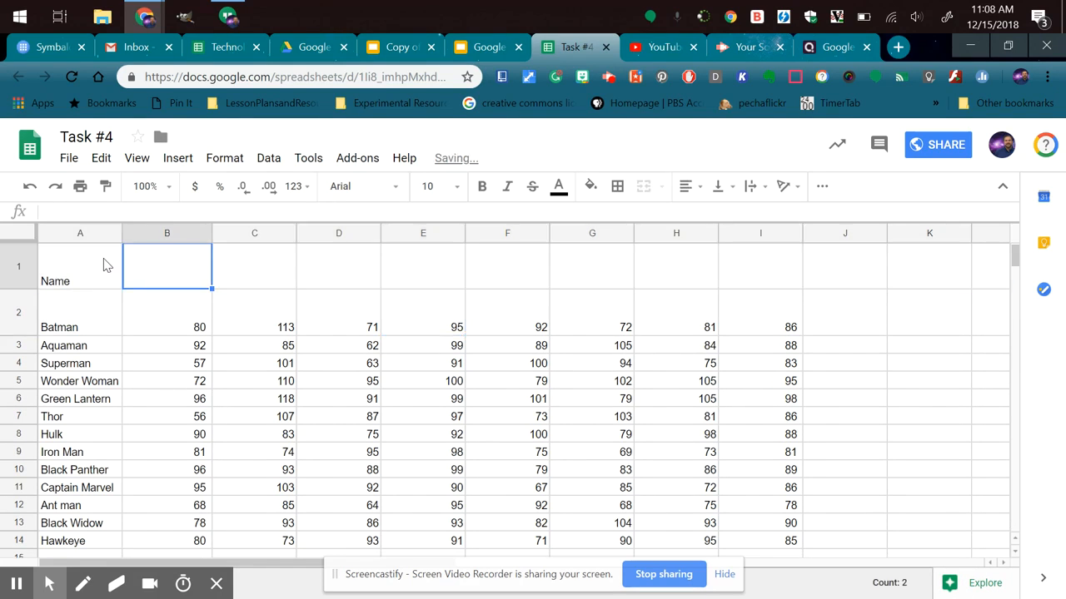
pyautogui.hotkey('ctrl', 'z')
pyautogui.hotkey('ctrl', 'z')
pyautogui.hotkey('ctrl', 'z')
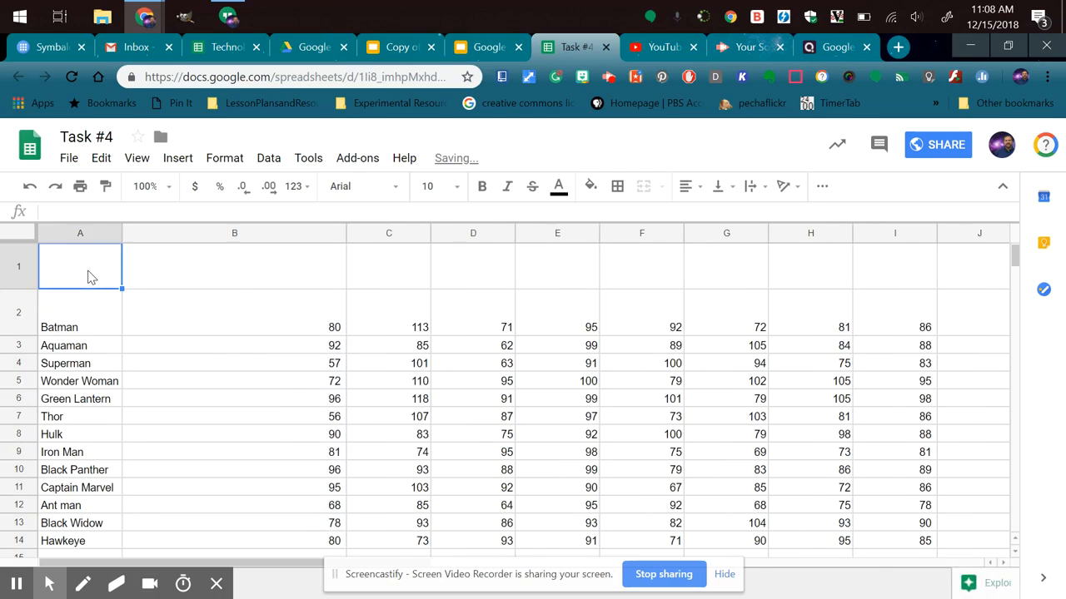
pyautogui.click(120, 383)
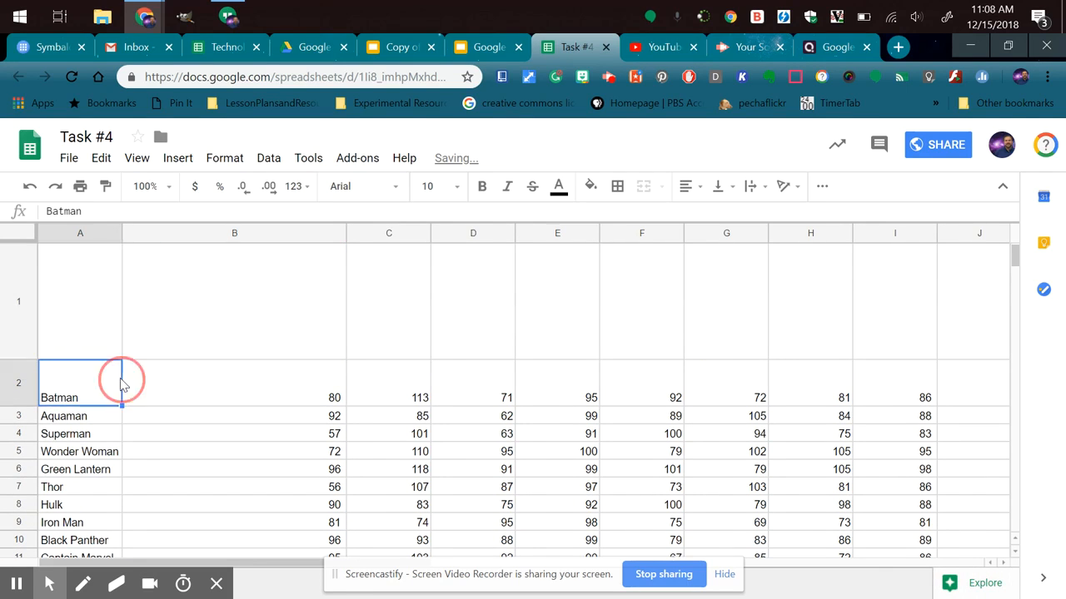
# Widen column A slightly, halve the height of blank row 1 and narrow column B to less than half its width.
pyautogui.moveTo(121, 233); pyautogui.dragTo(201, 234)
pyautogui.moveTo(21, 363); pyautogui.dragTo(25, 302)
pyautogui.click(202, 234)
pyautogui.moveTo(201, 234); pyautogui.dragTo(138, 234)
pyautogui.moveTo(360, 233); pyautogui.dragTo(240, 234)
pyautogui.click(291, 276)
# Review the commands available for column B and the Batman row, including hiding, resizing, grouping and protecting, without applying any.
pyautogui.click(200, 233)
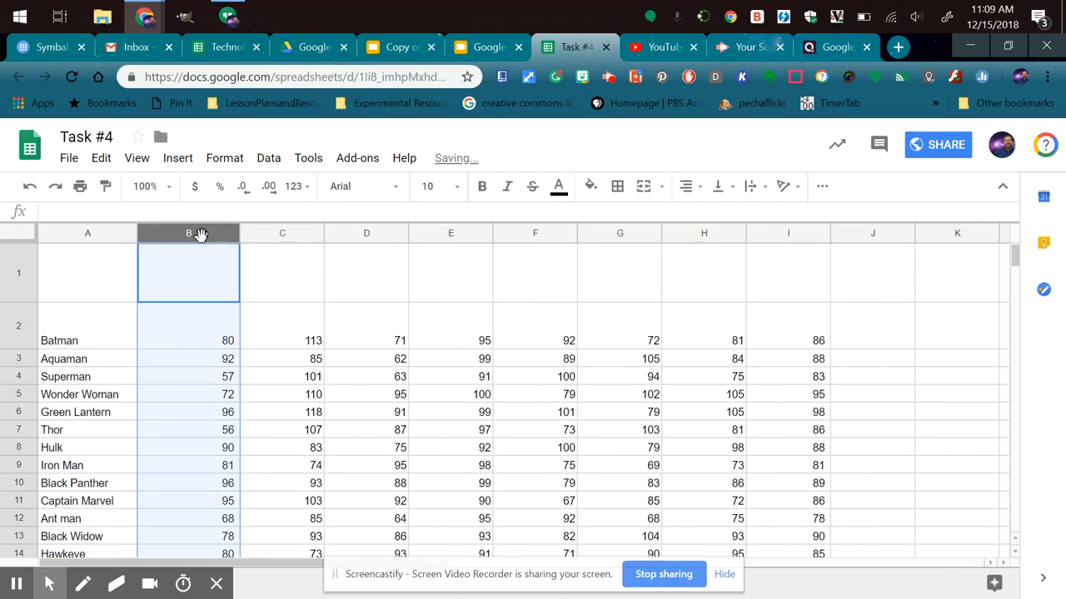
pyautogui.rightClick(182, 283)
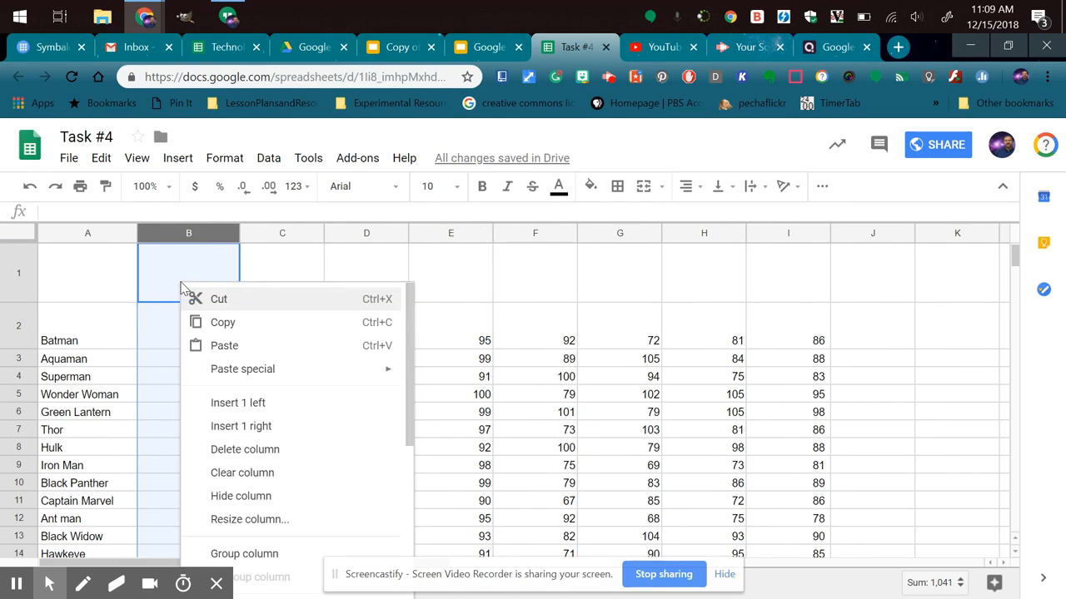
pyautogui.moveTo(410, 340); pyautogui.dragTo(408, 382)
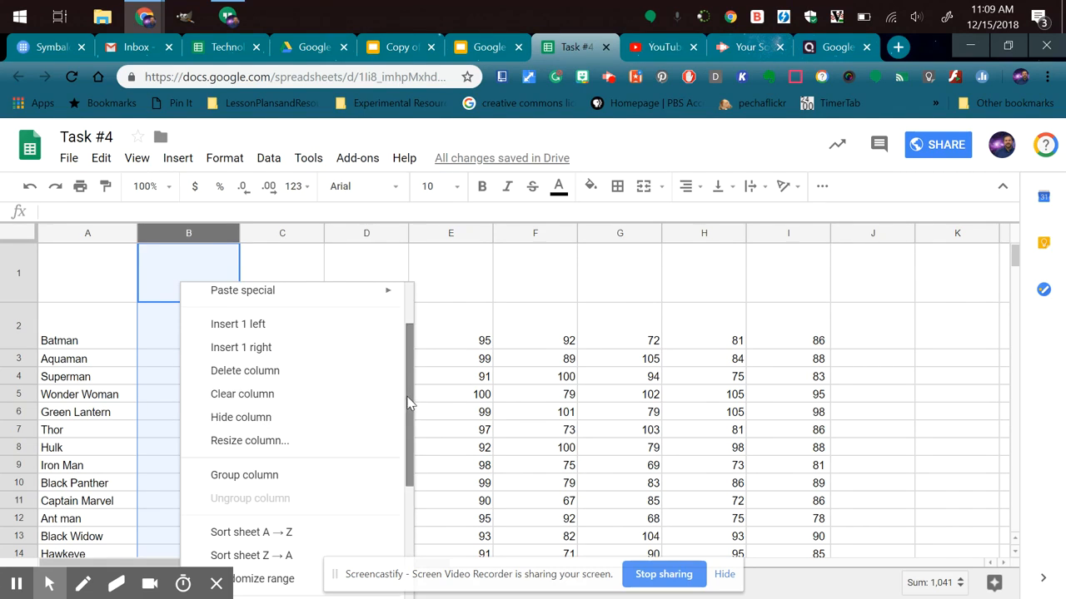
pyautogui.moveTo(408, 398); pyautogui.dragTo(407, 533)
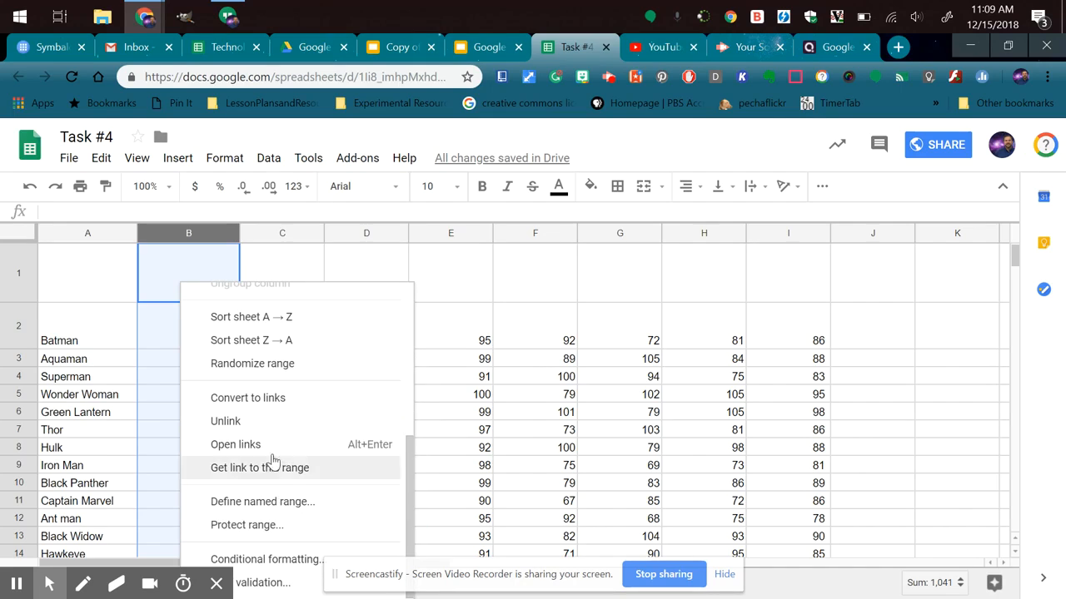
pyautogui.click(79, 283)
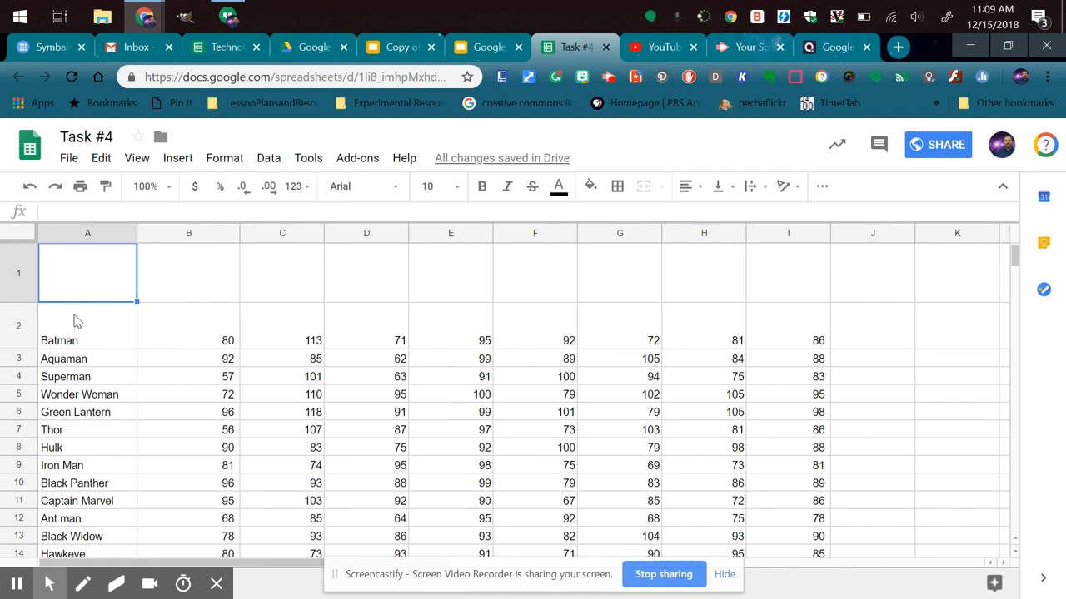
pyautogui.click(18, 328)
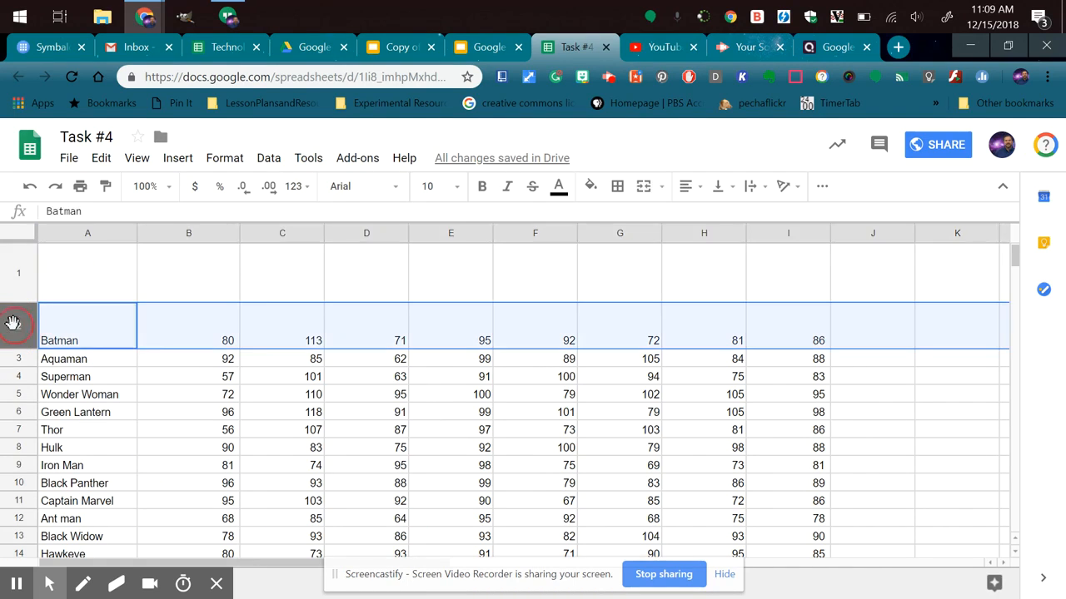
pyautogui.rightClick(138, 330)
pyautogui.moveTo(367, 353); pyautogui.dragTo(369, 488)
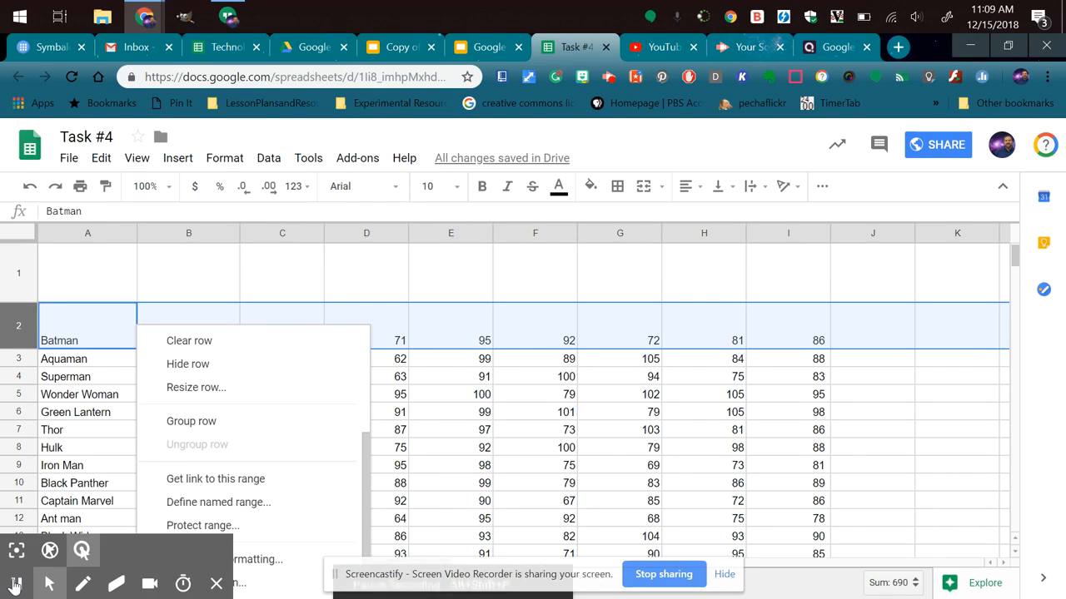
pyautogui.click(374, 489)
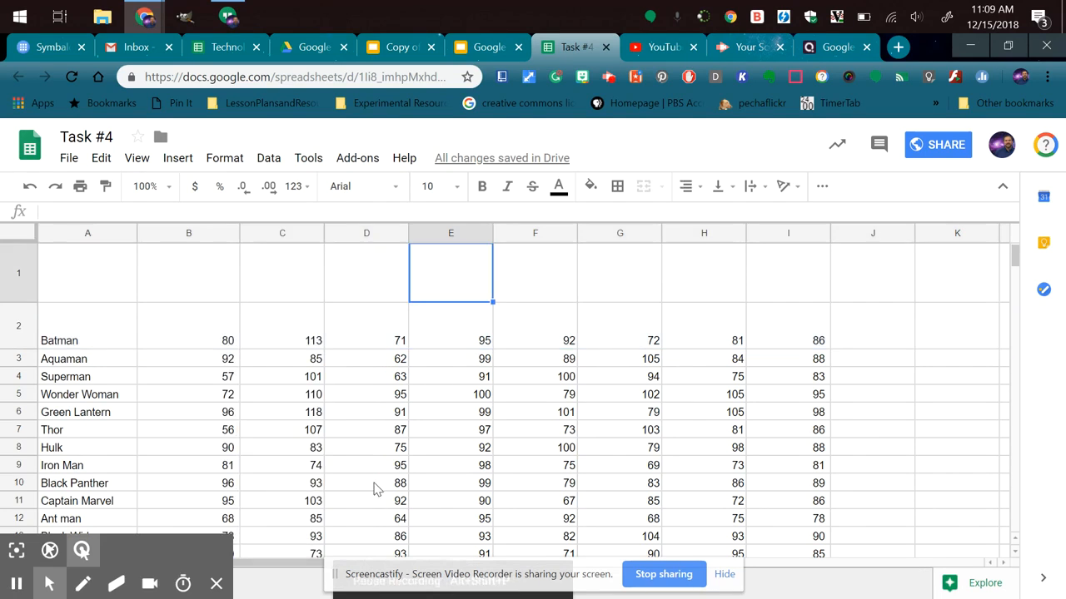
# Delete the blank row 1 above the Batman row.
pyautogui.click(12, 277)
pyautogui.rightClick(12, 276)
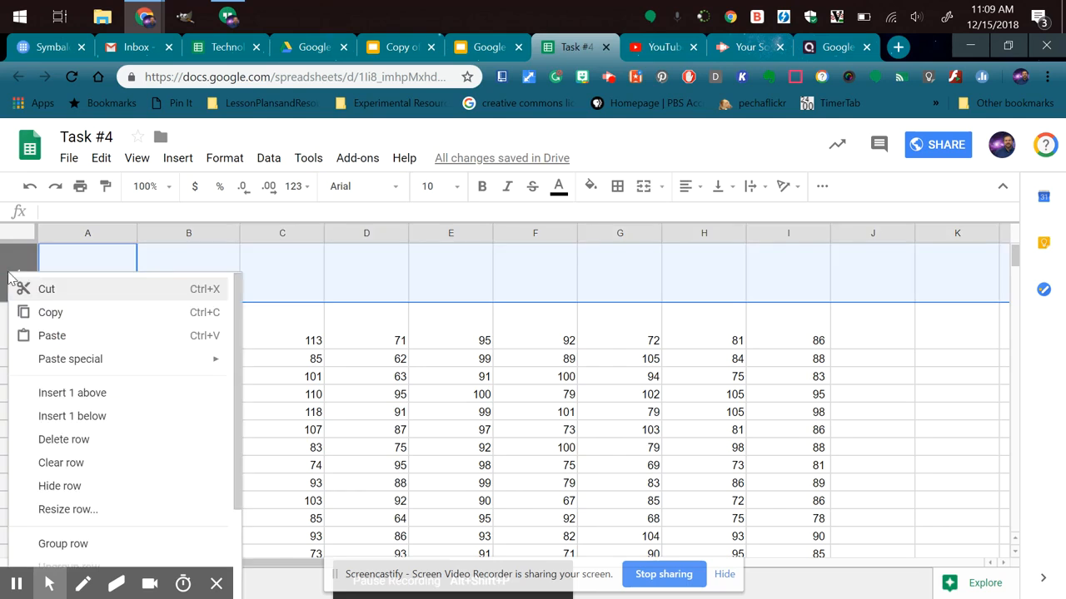
pyautogui.click(63, 438)
pyautogui.click(480, 333)
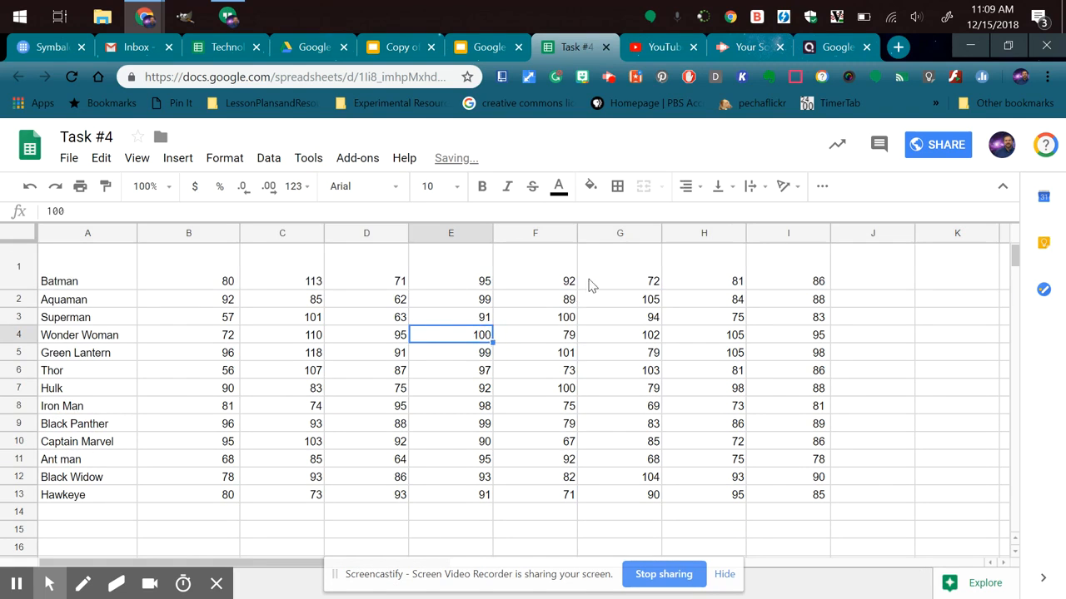
# Apply all borders and the left border to the superhero table, range A1:I13.
pyautogui.moveTo(72, 281); pyautogui.dragTo(782, 499)
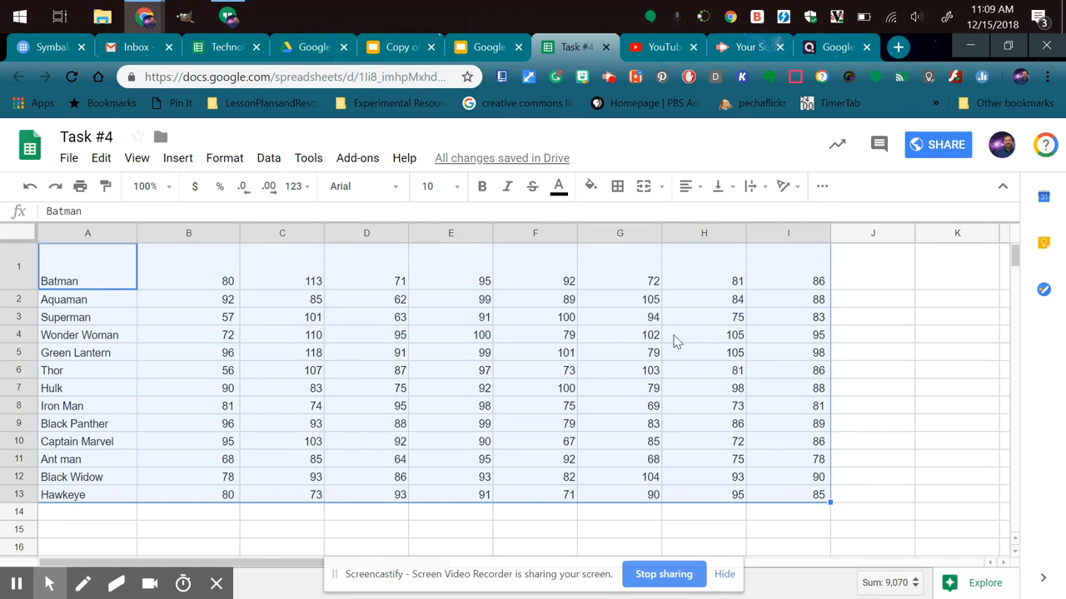
pyautogui.click(616, 187)
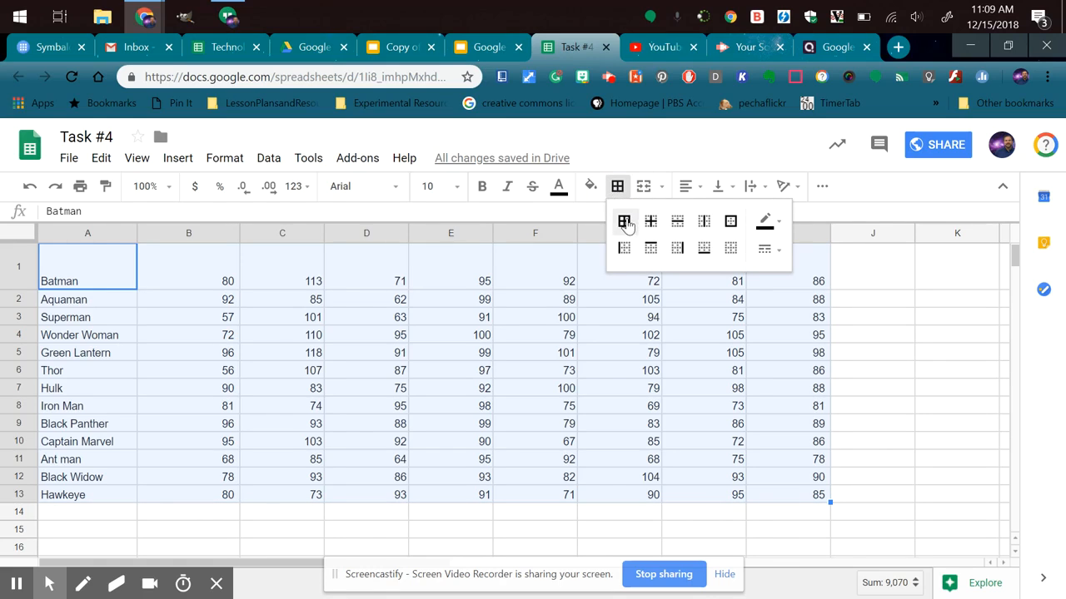
pyautogui.click(624, 224)
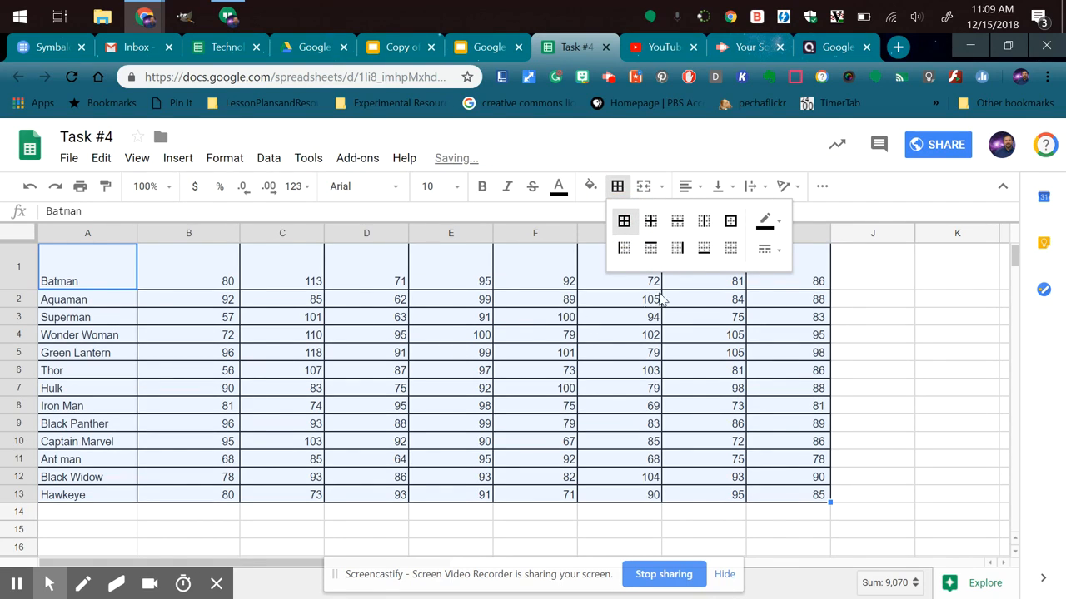
pyautogui.click(626, 249)
pyautogui.click(654, 324)
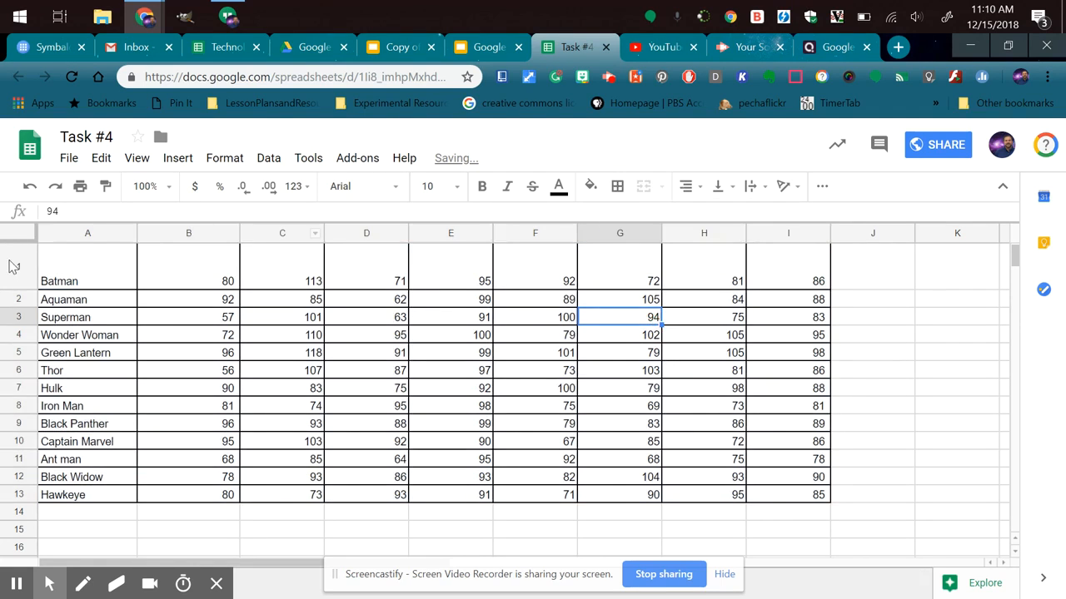
# Apply inner borders and all borders to every cell of the entire sheet.
pyautogui.click(20, 234)
pyautogui.click(617, 185)
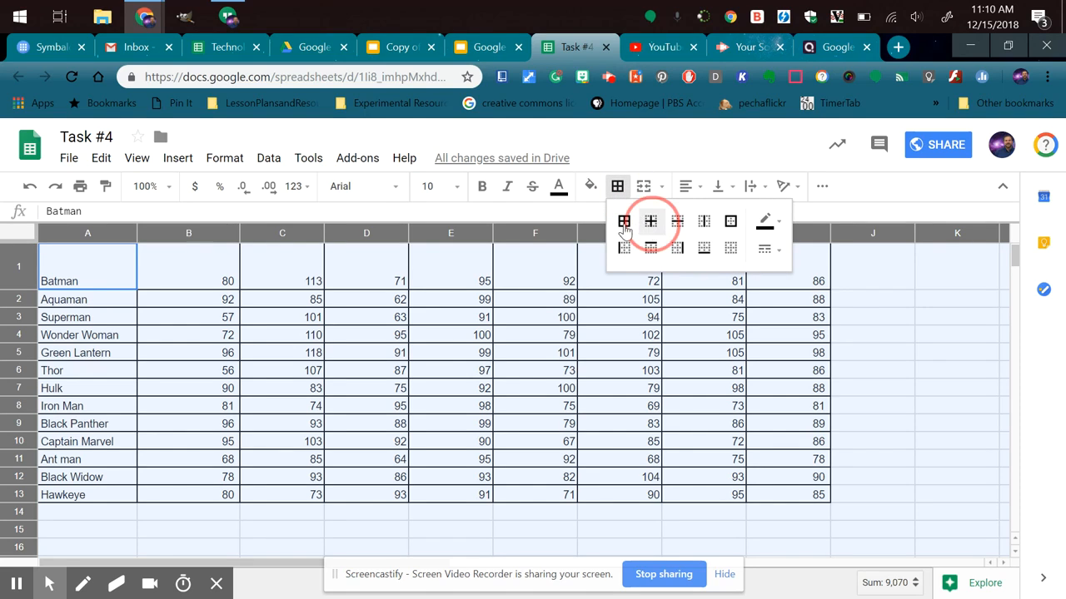
pyautogui.click(625, 223)
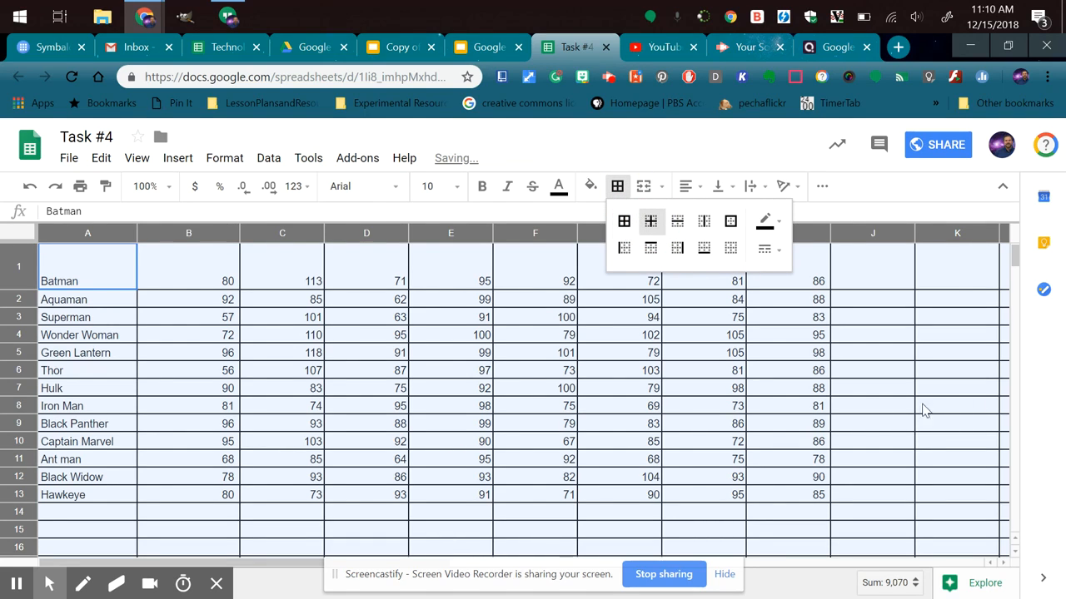
pyautogui.click(650, 222)
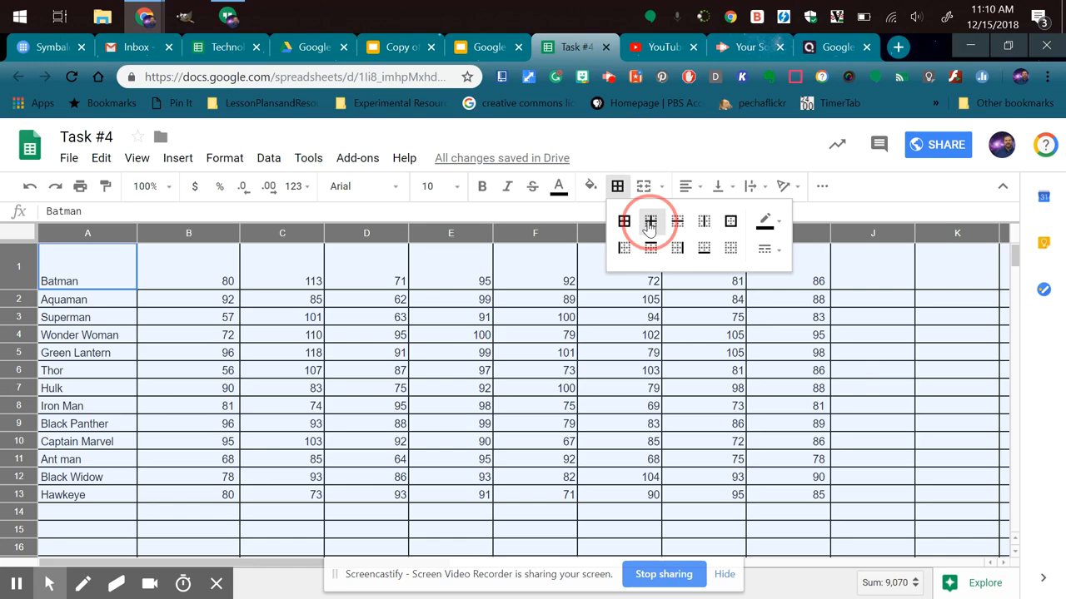
pyautogui.click(624, 223)
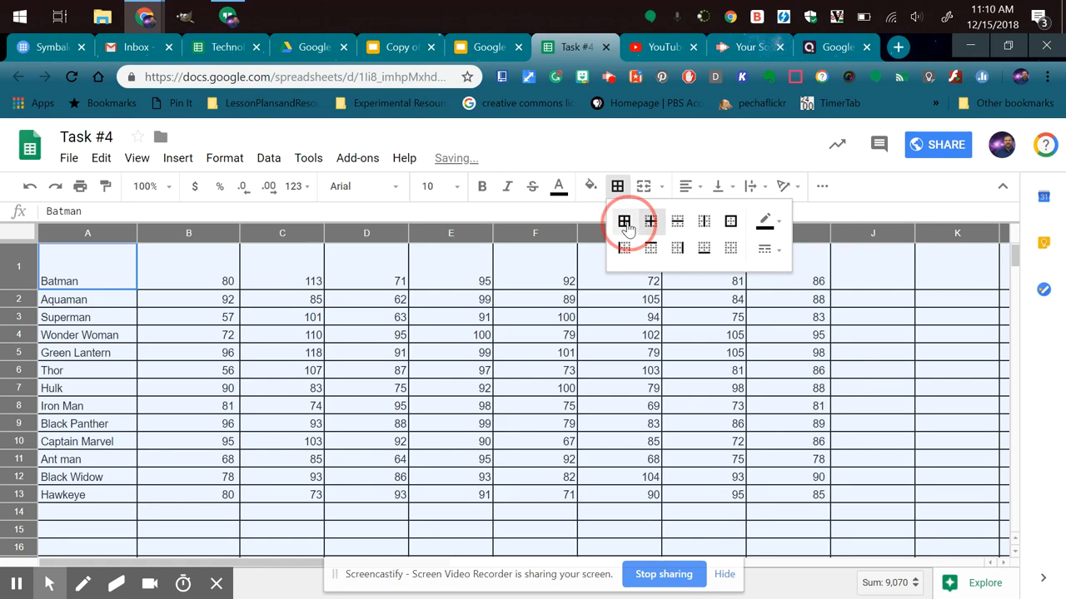
pyautogui.click(671, 371)
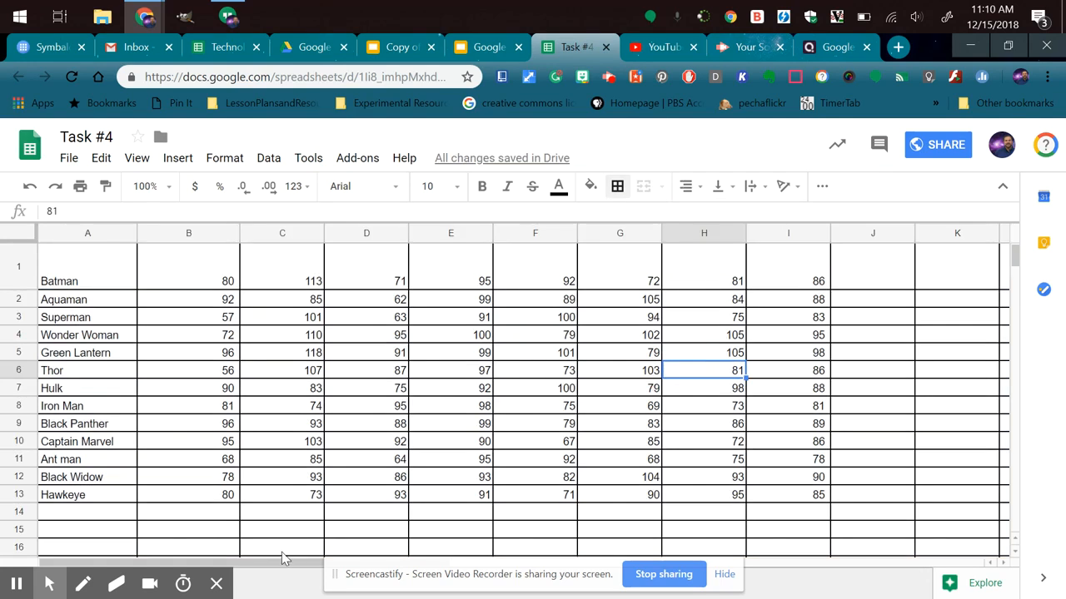
# Undo the sheet-wide borders and the borders on the superhero table.
pyautogui.hotkey('ctrl', 'a')
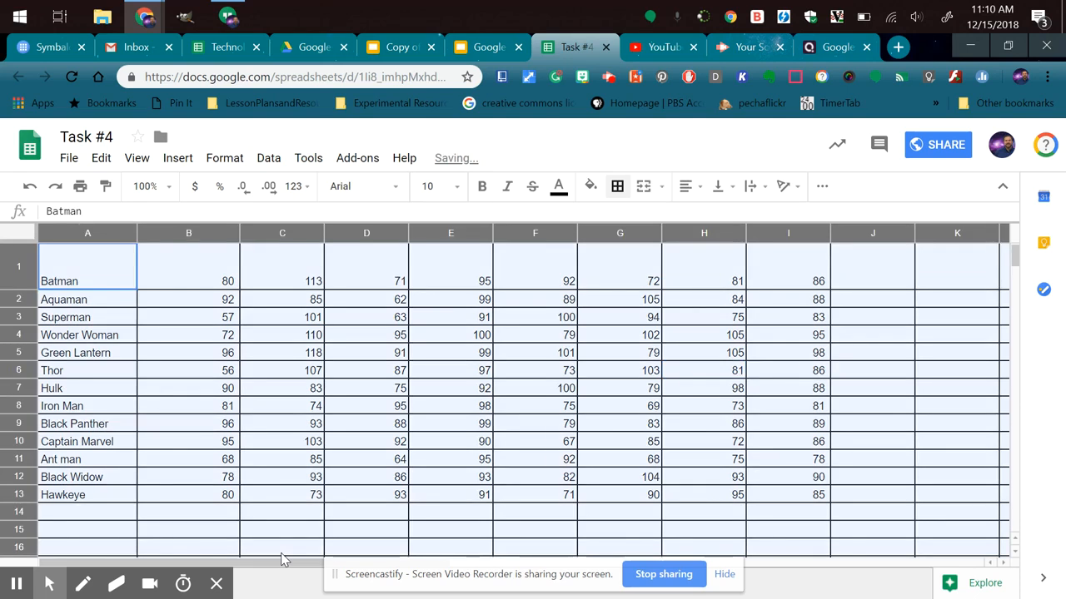
pyautogui.hotkey('ctrl', 'z')
pyautogui.hotkey('ctrl', 'z')
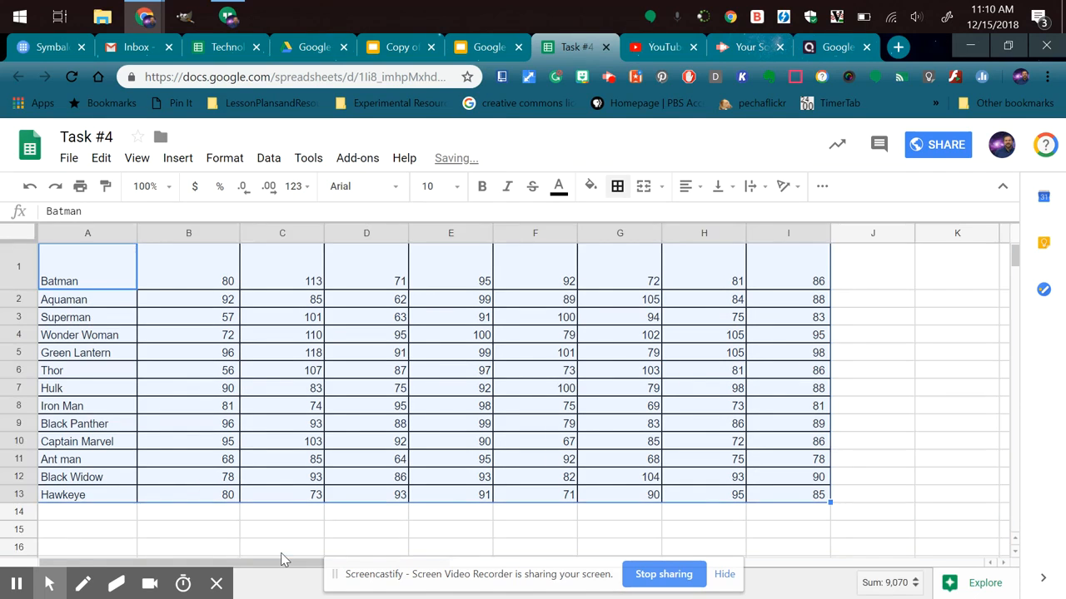
pyautogui.click(274, 369)
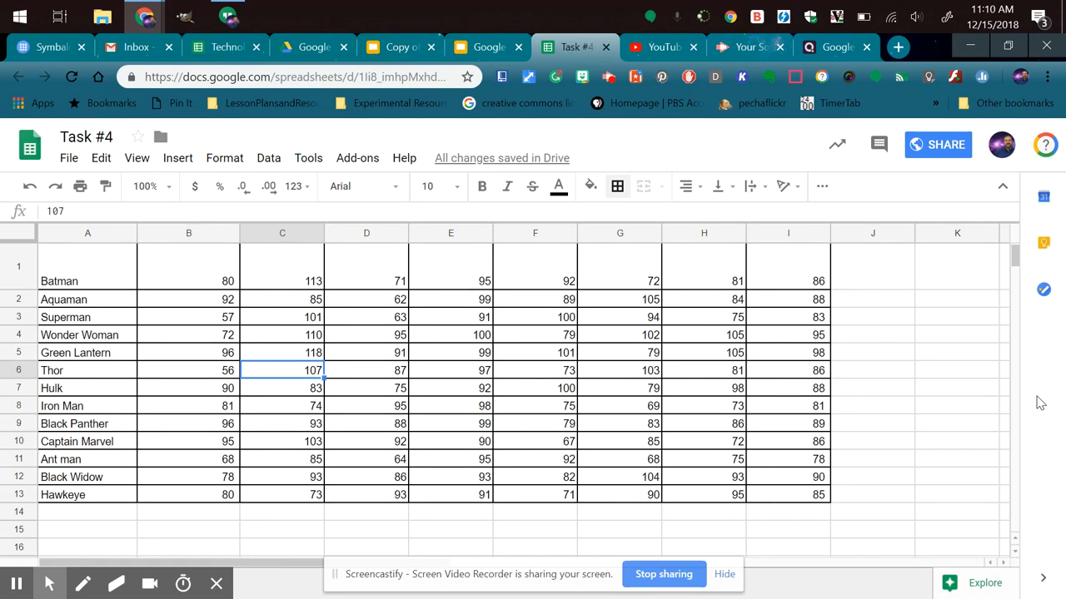
pyautogui.hotkey('ctrl', 'z')
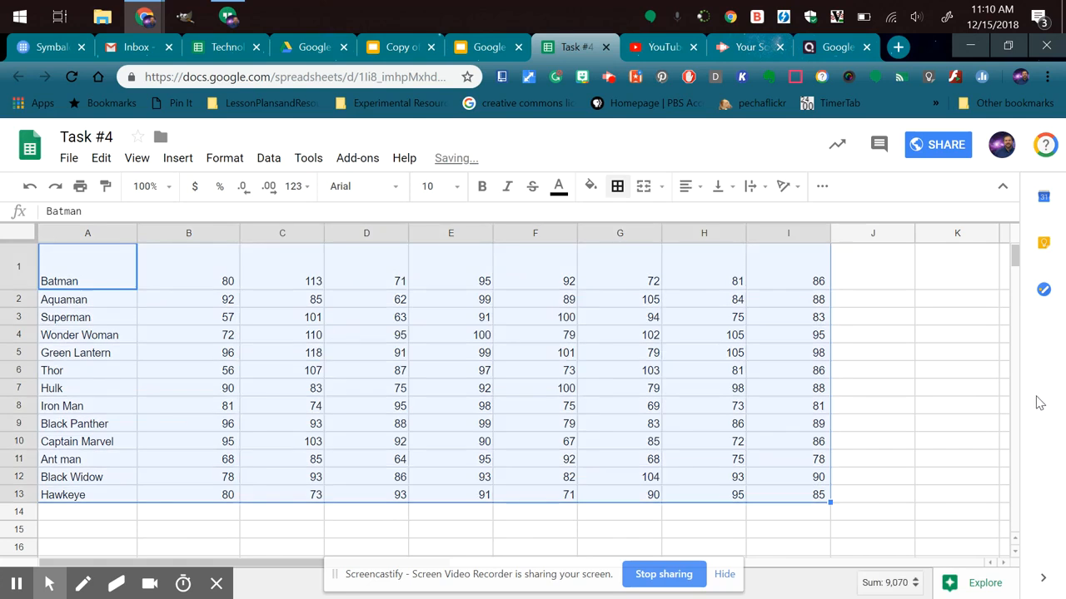
pyautogui.click(323, 317)
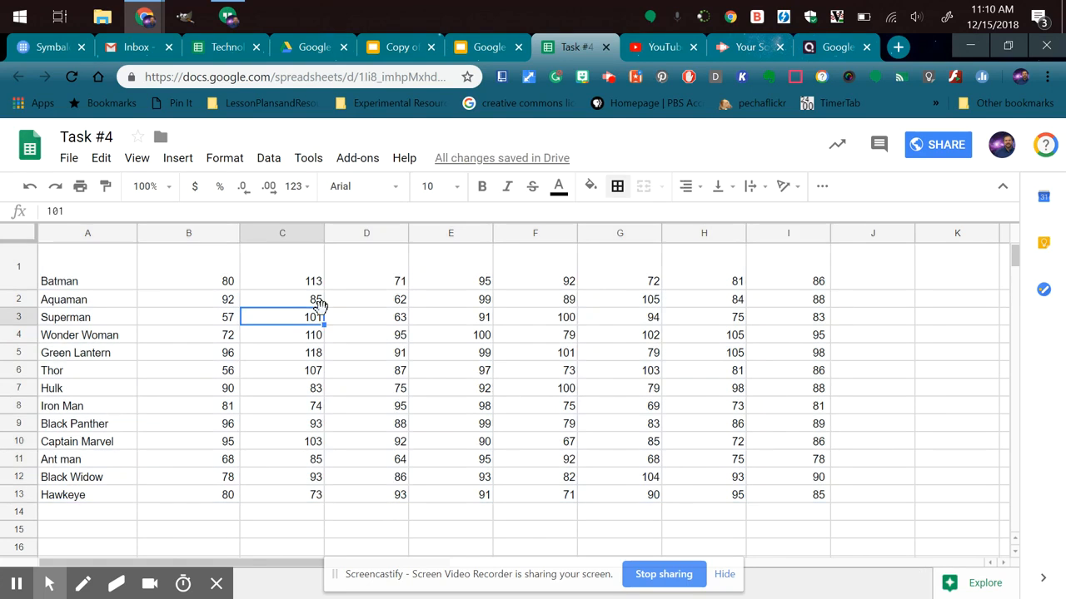
# Apply all borders to the single cell H5 in the Green Lantern row.
pyautogui.moveTo(83, 279); pyautogui.dragTo(472, 410)
pyautogui.keyDown('shift'); pyautogui.click(757, 499); pyautogui.keyUp('shift')
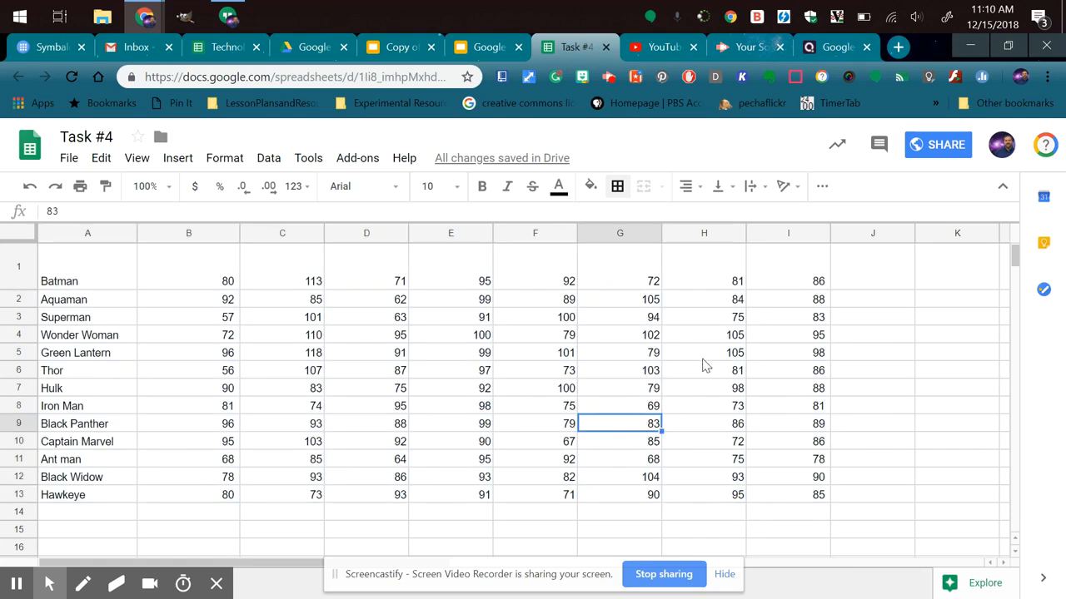
pyautogui.click(703, 357)
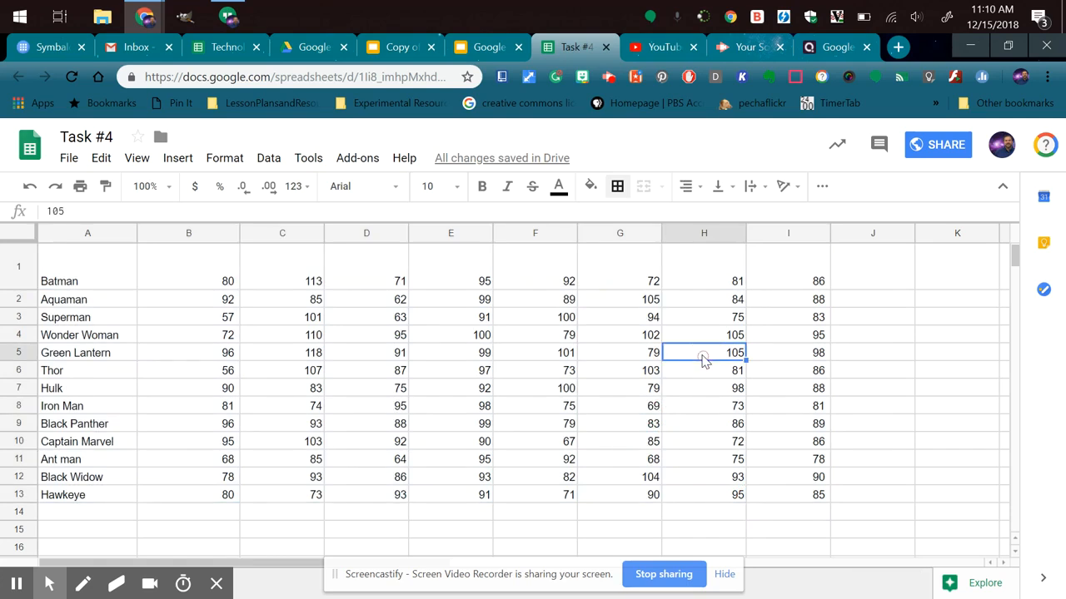
pyautogui.click(617, 185)
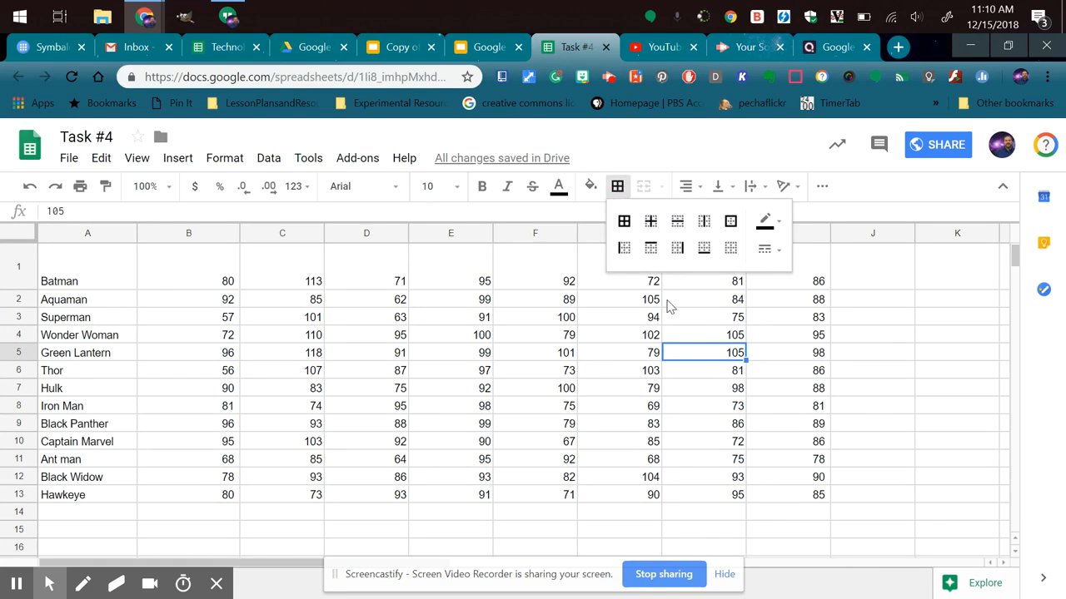
pyautogui.click(623, 221)
pyautogui.click(714, 389)
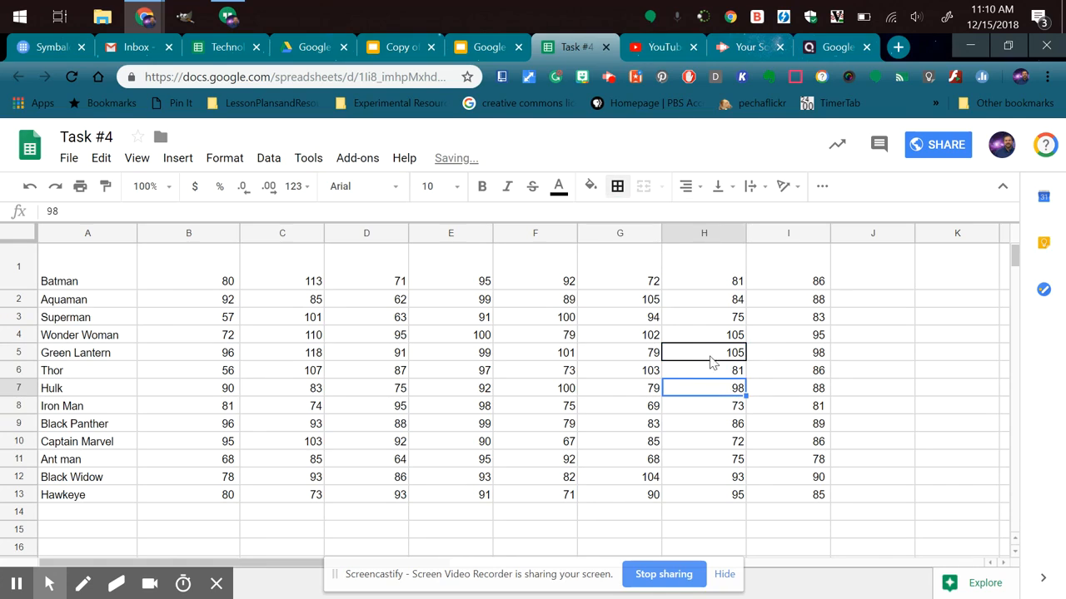
# Try the bottom border on the outlined cell H5 and undo the cell's border changes.
pyautogui.click(709, 356)
pyautogui.click(618, 186)
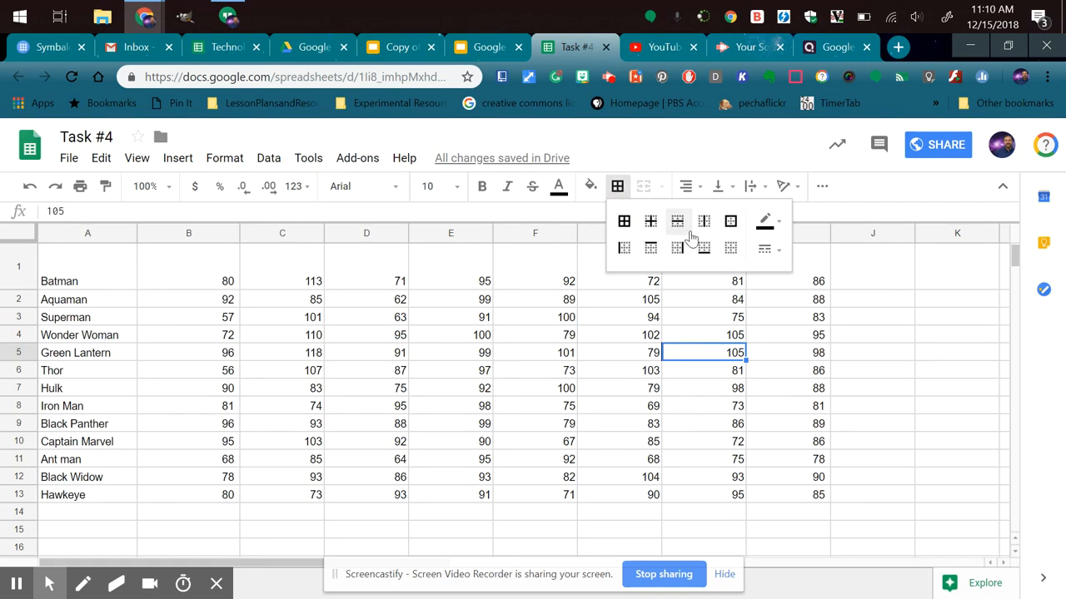
pyautogui.click(704, 248)
pyautogui.click(706, 392)
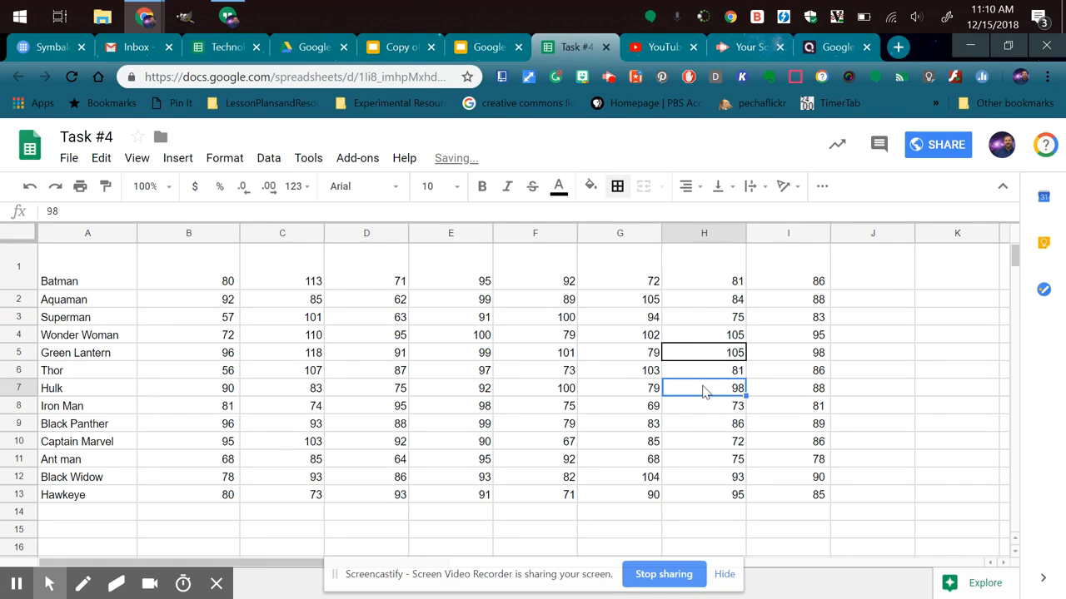
pyautogui.press('Up')
pyautogui.press('Up')
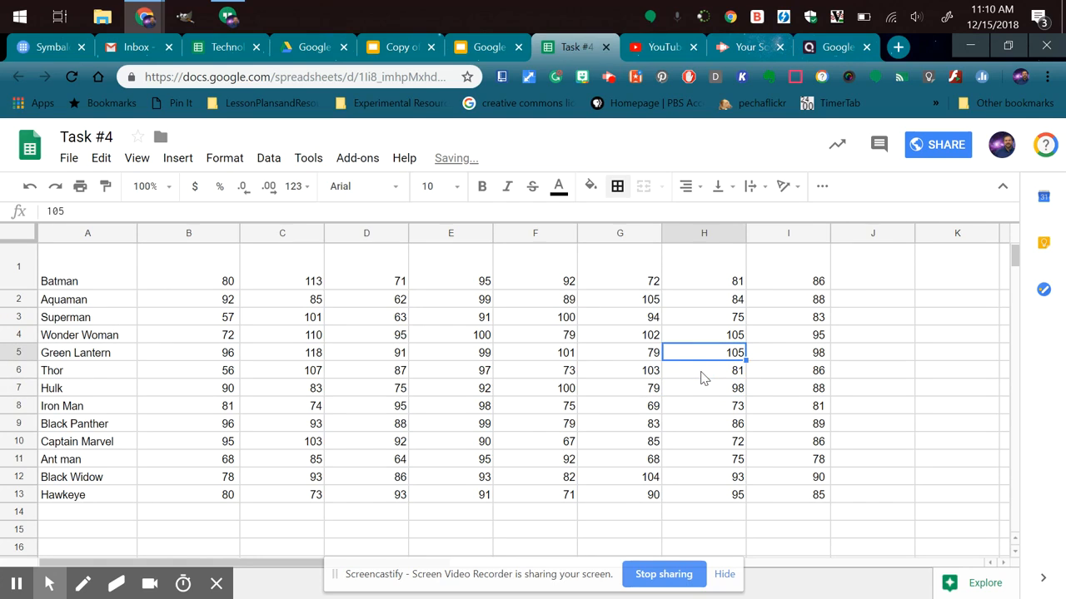
# Apply only a bottom border to cell H5 in the Green Lantern row and reselect the cell.
pyautogui.click(701, 377)
pyautogui.click(700, 358)
pyautogui.click(626, 193)
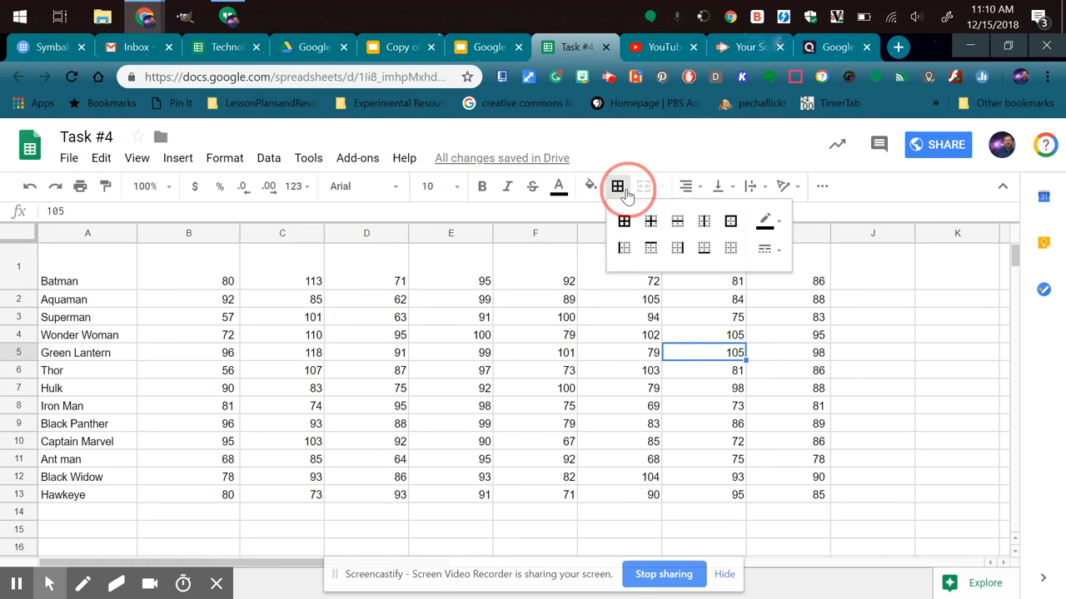
pyautogui.click(703, 247)
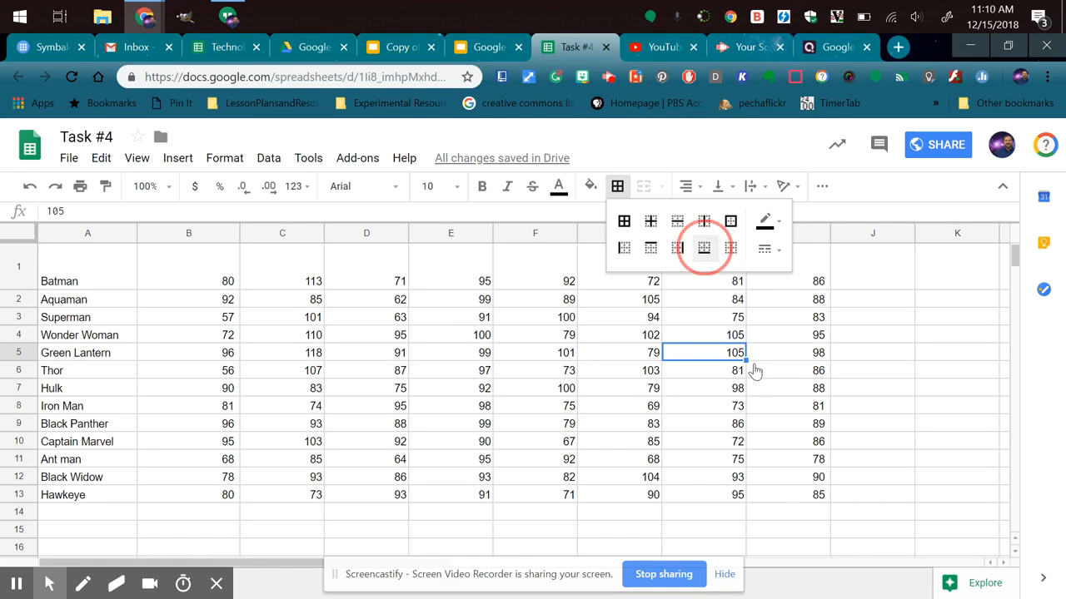
pyautogui.click(792, 378)
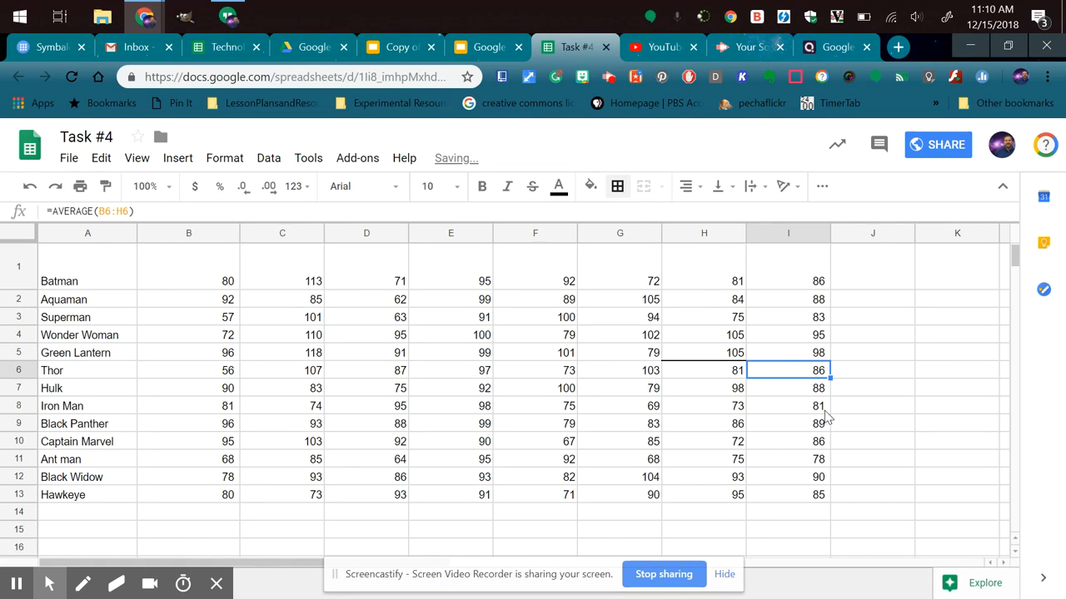
pyautogui.click(787, 442)
pyautogui.click(702, 355)
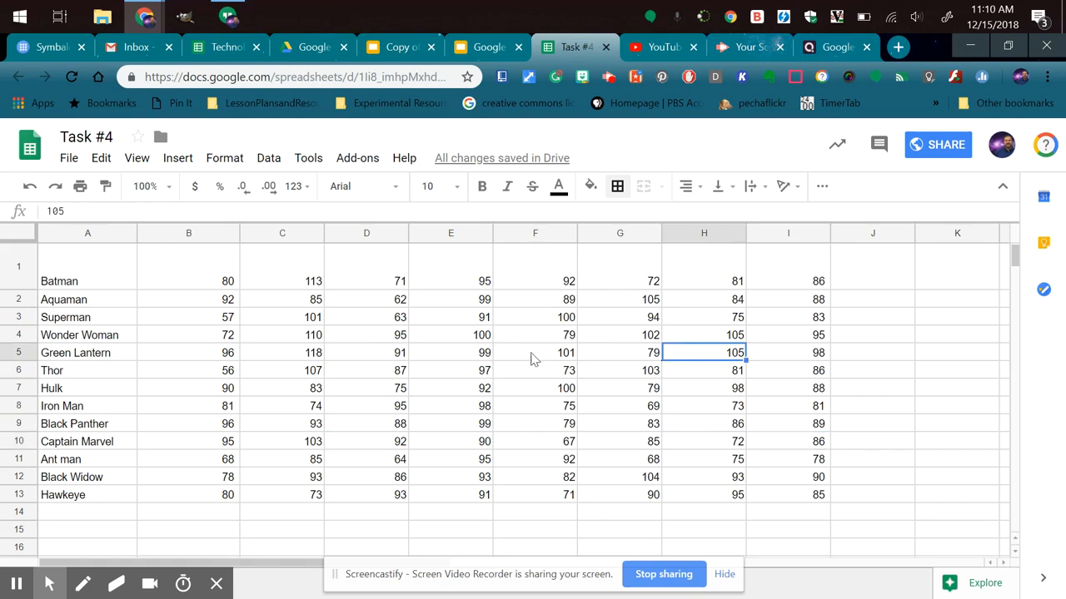